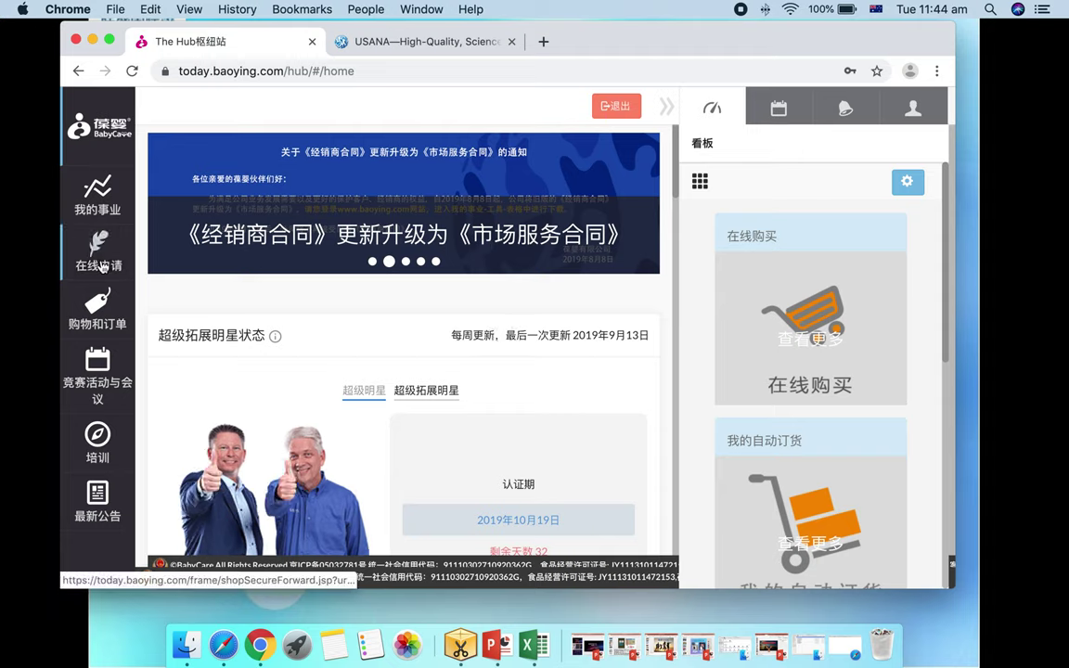
Start a new online BabyCare enrollment application from The Hub sidebar's 在线申请 link
left_click(103, 267)
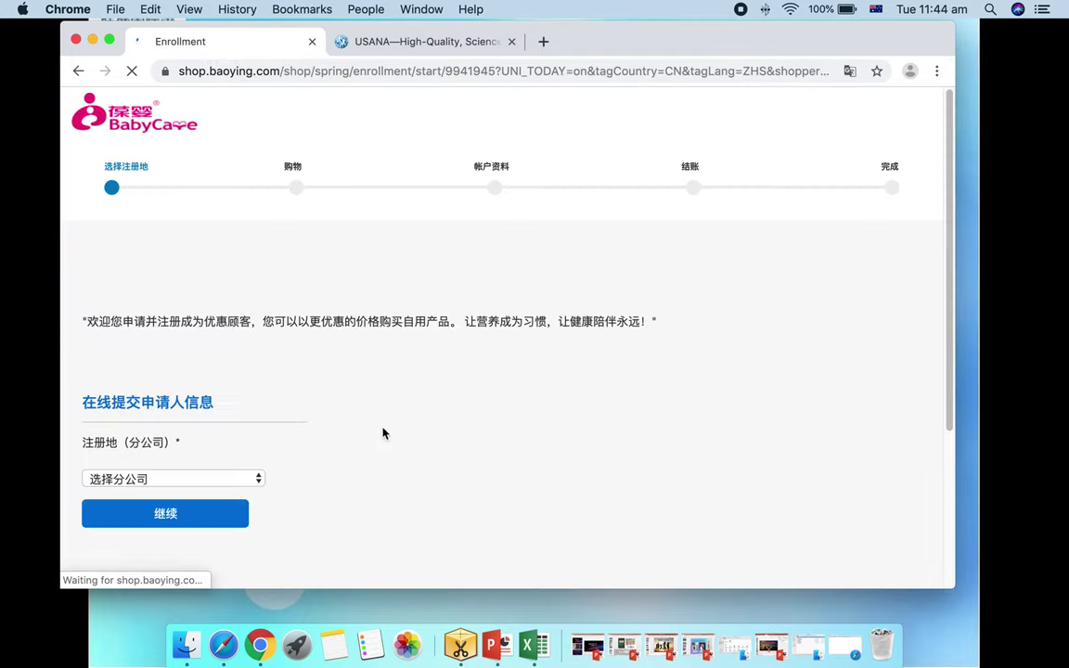
Choose 南京 as the registration branch and continue to the shopping step
scroll(382, 432, "down", 2)
left_click(260, 423)
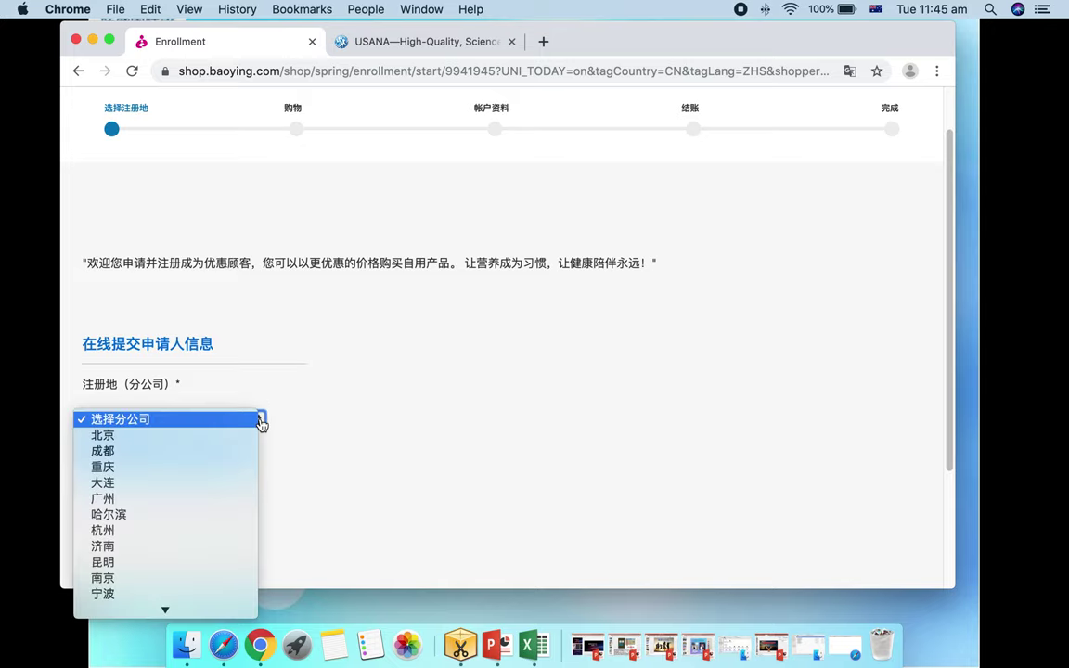
left_click(146, 577)
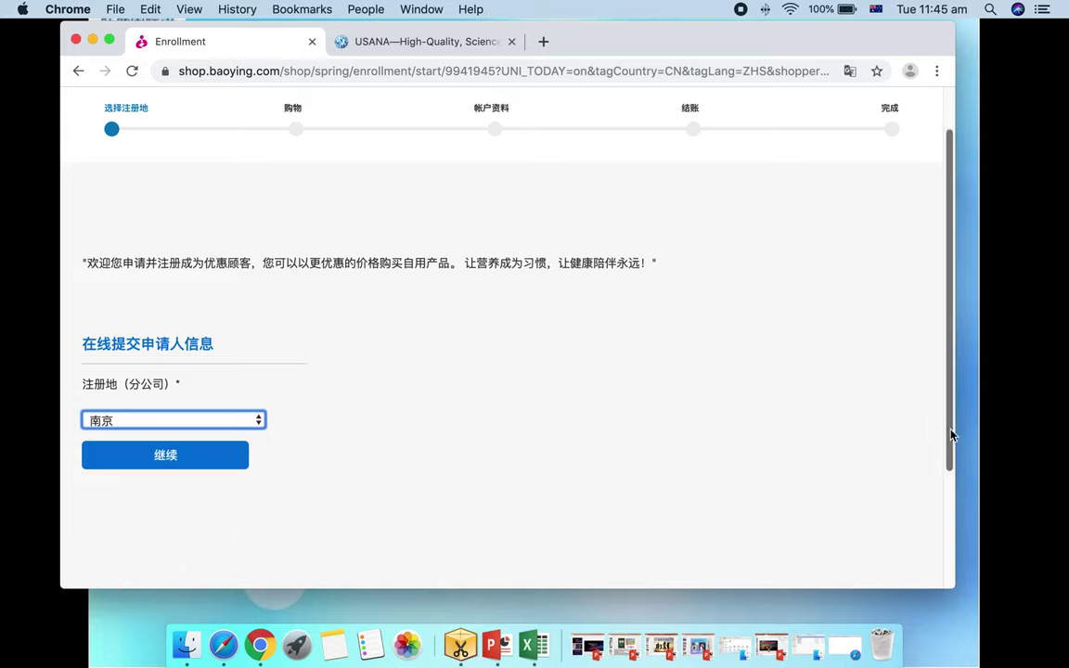
left_click_drag(948, 430, 947, 454)
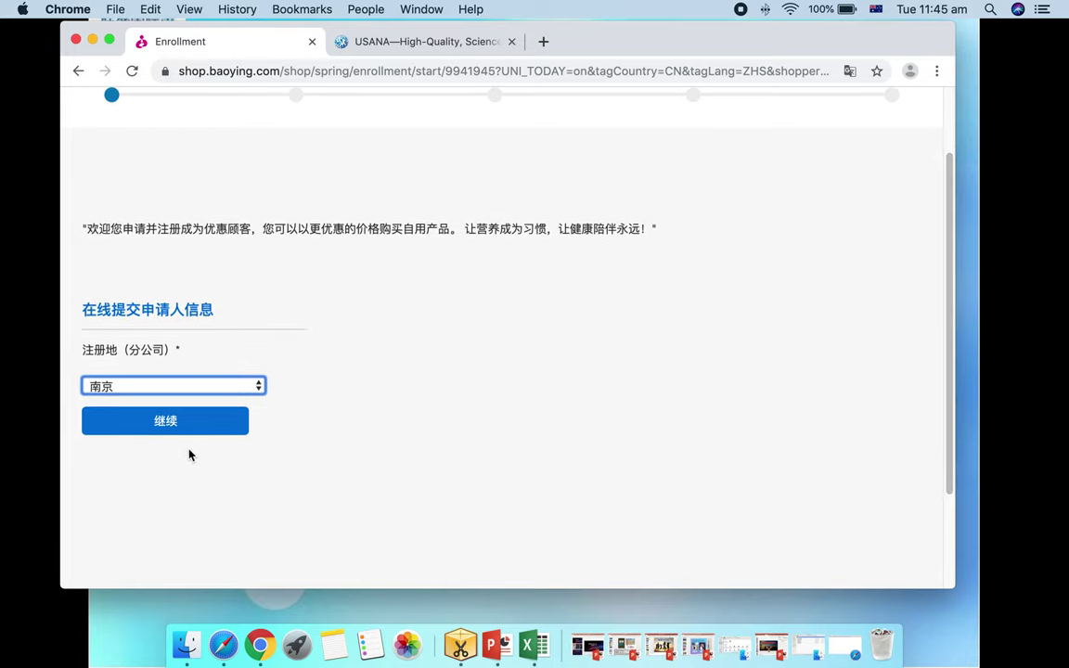
left_click(172, 427)
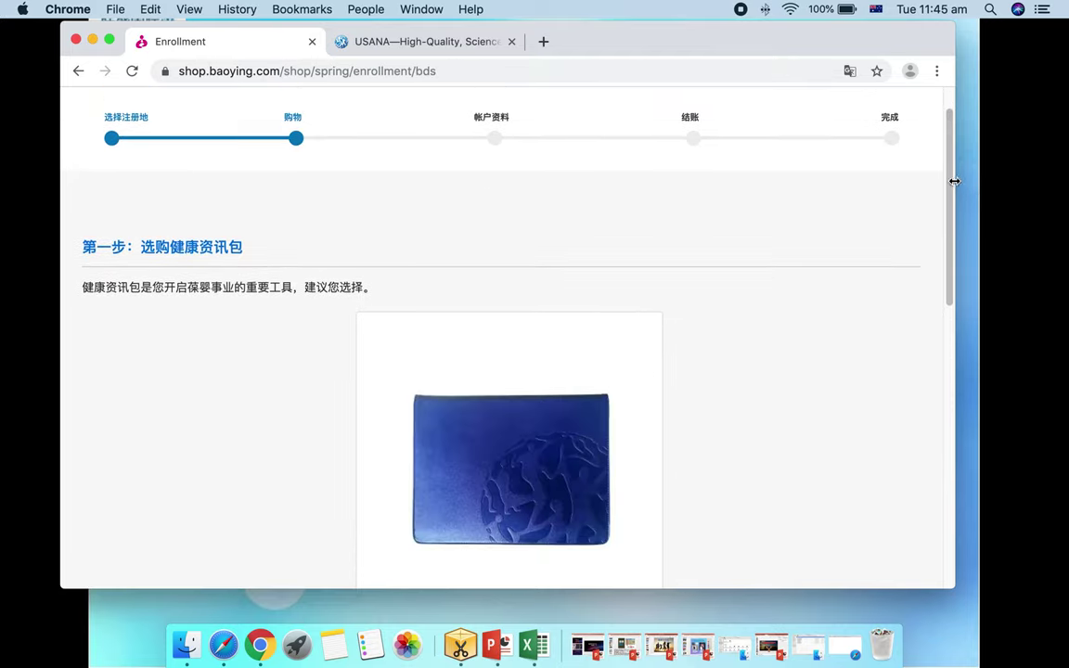
Select the 健康资讯包 (S) health pack and go browse more products
left_click_drag(950, 180, 950, 270)
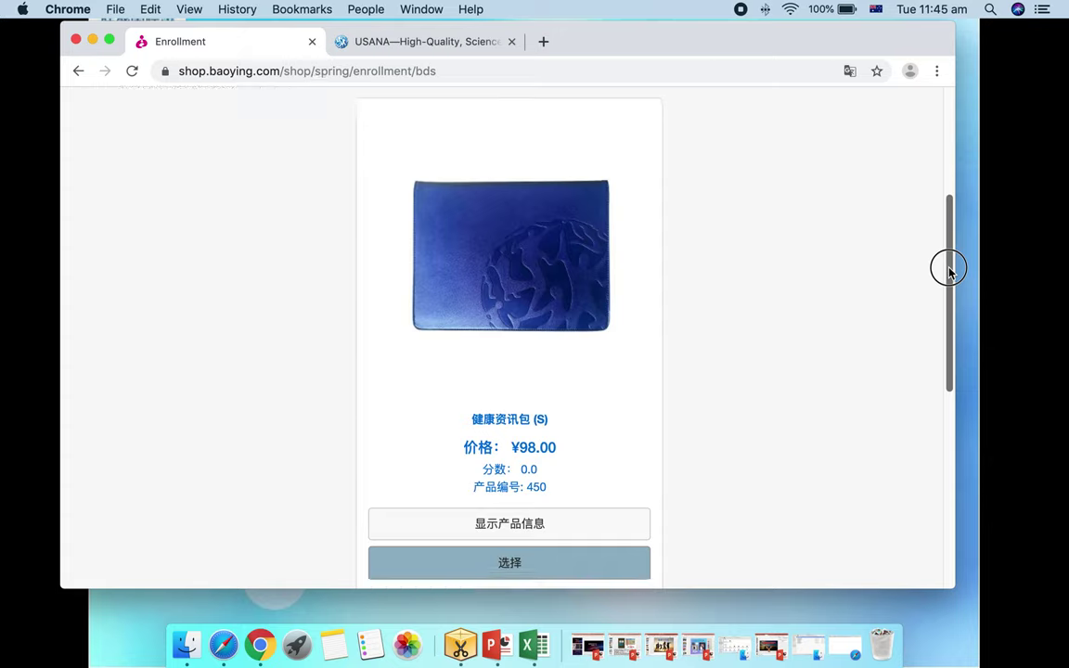
left_click(443, 560)
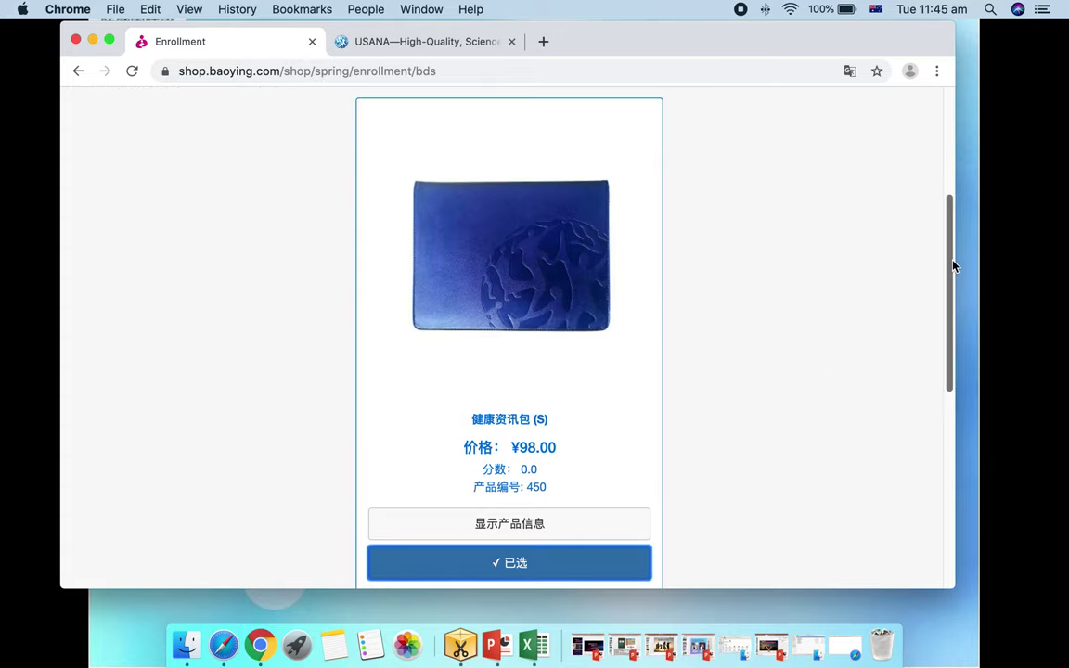
left_click_drag(952, 265, 954, 381)
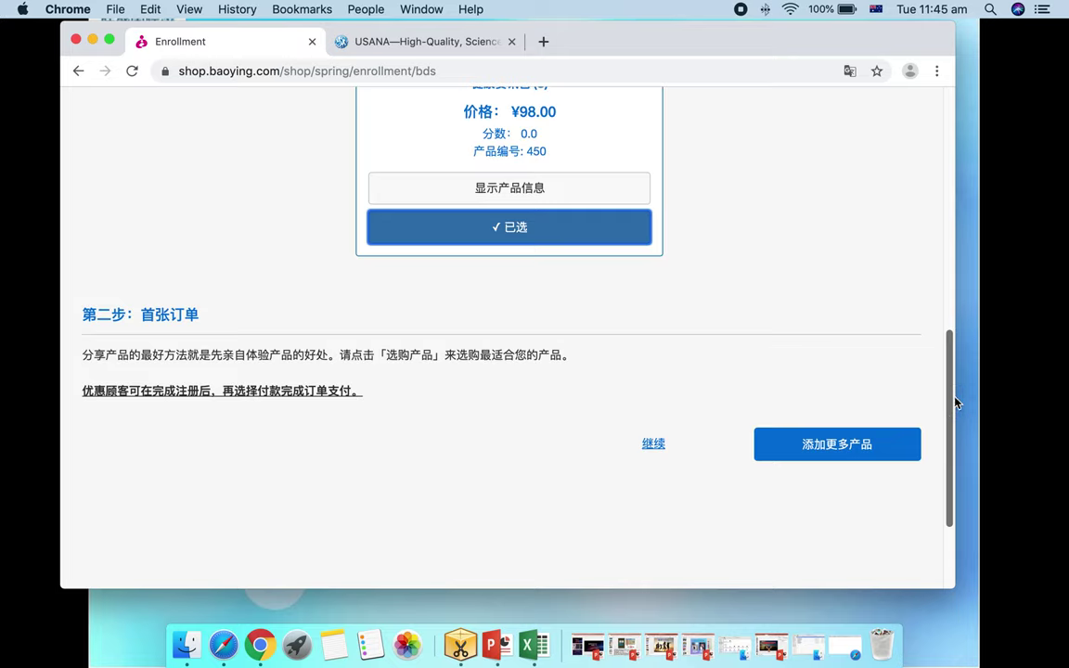
left_click(838, 452)
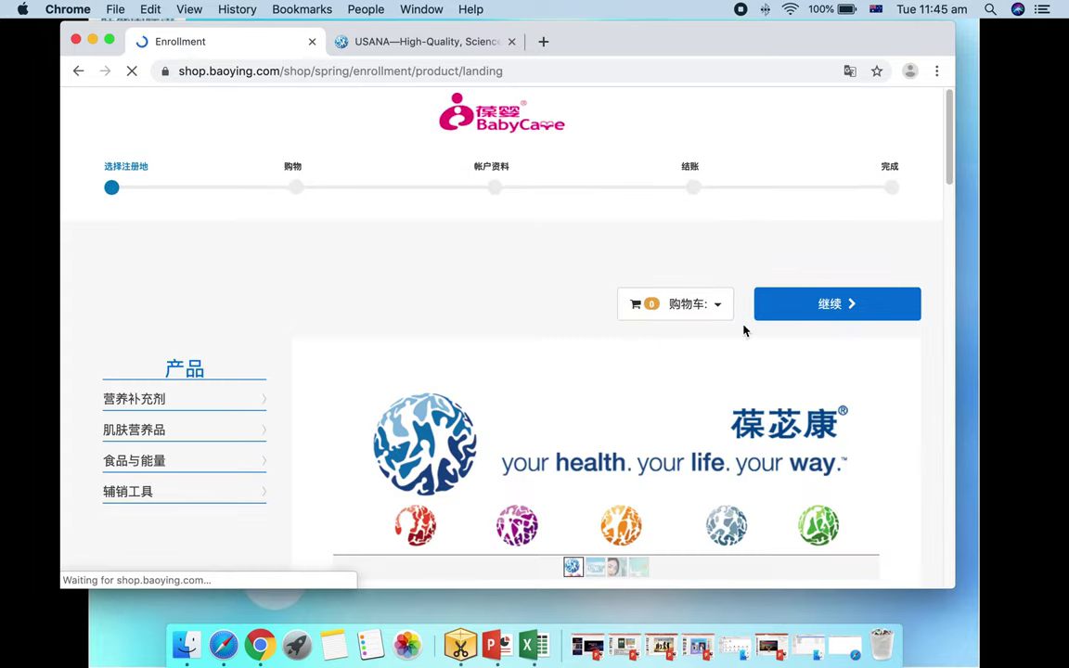
scroll(807, 381, "down", 2)
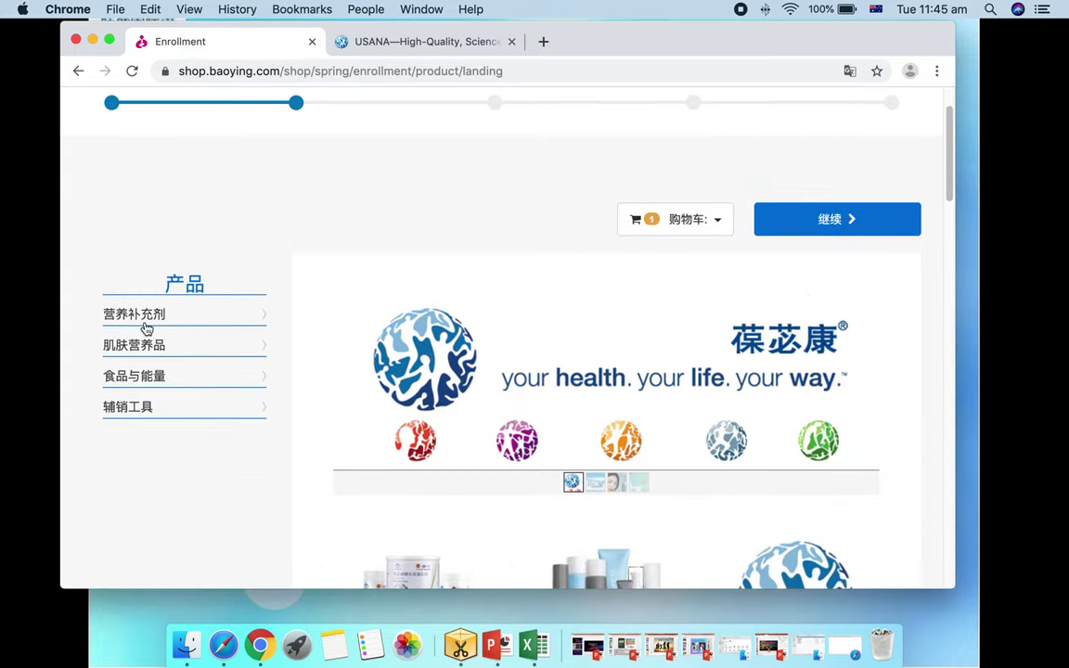
scroll(297, 336, "down", 5)
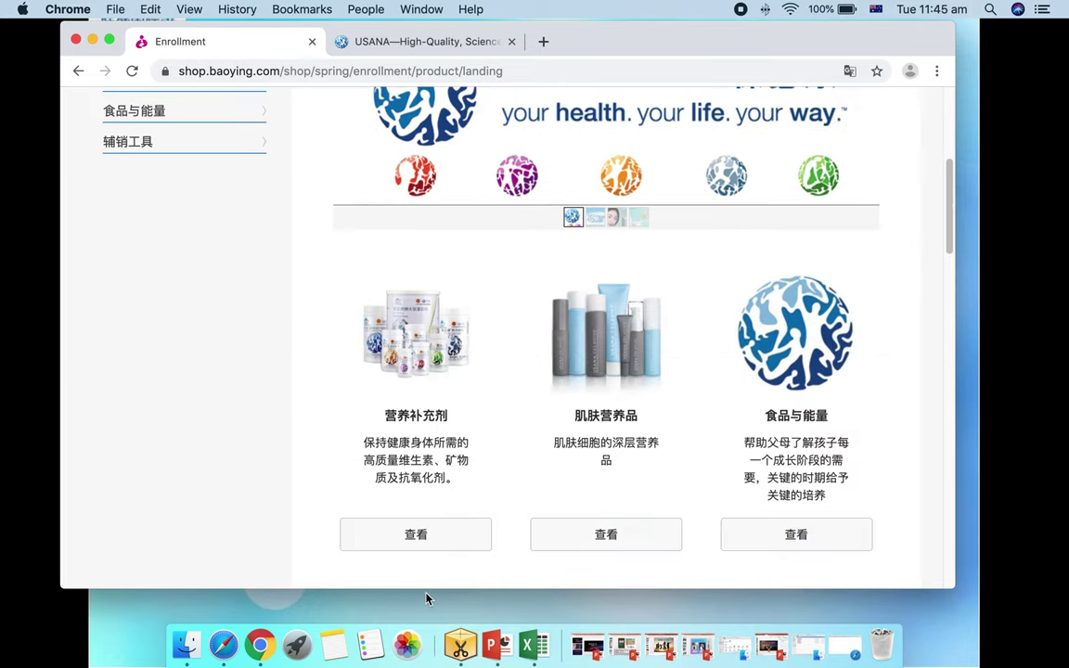
Add products 122, 136 and 137 from the 营养补充剂 category to the cart
left_click(430, 366)
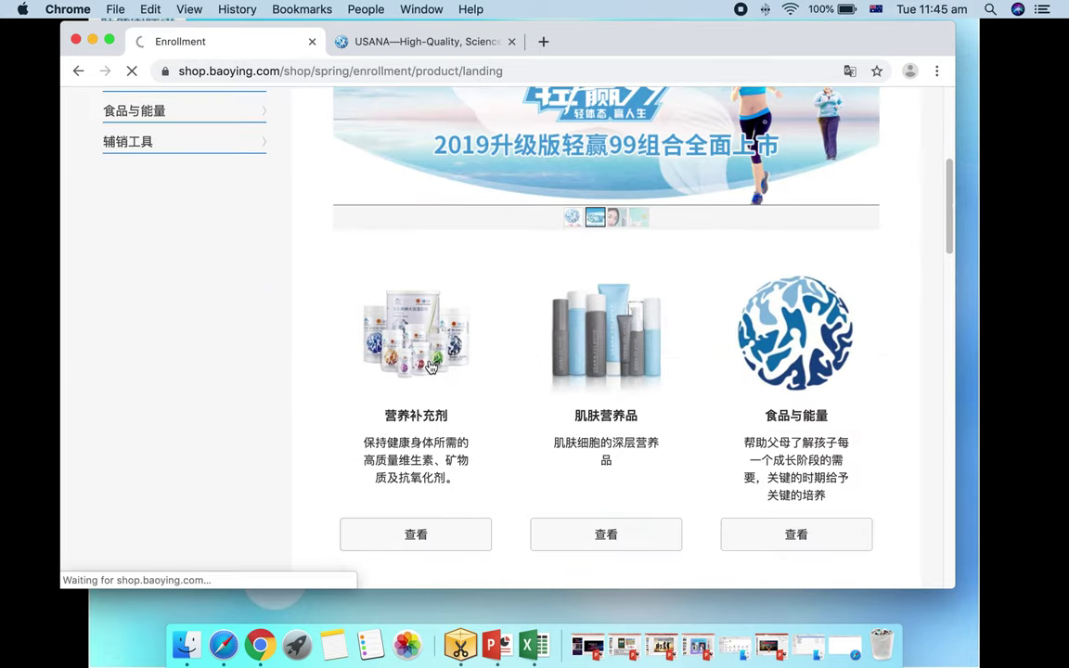
scroll(522, 466, "down", 5)
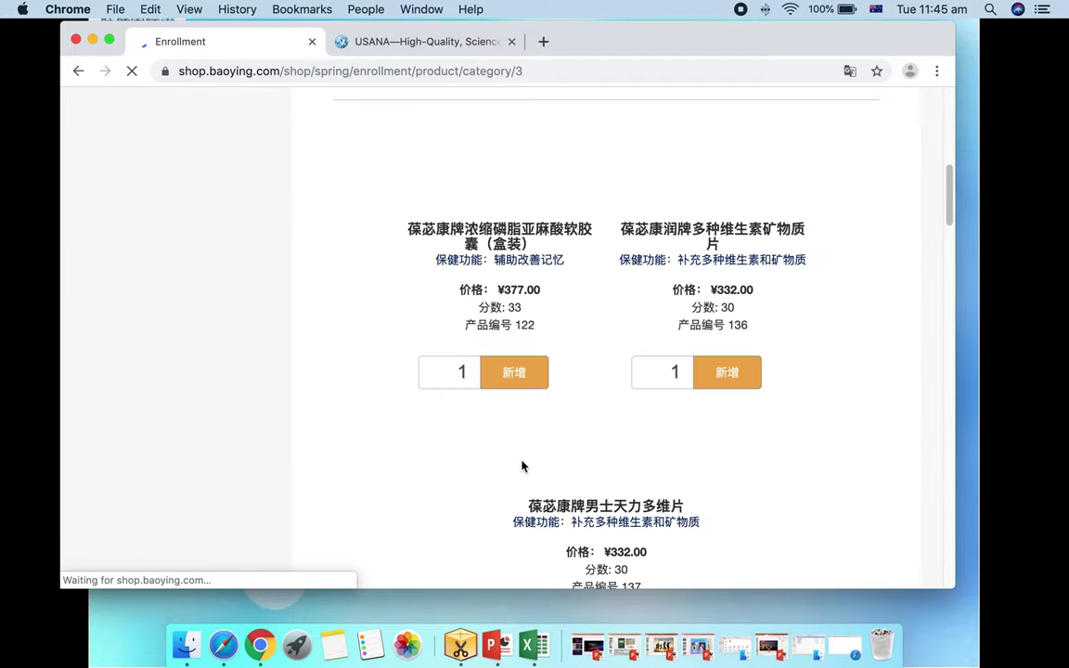
left_click(506, 375)
left_click(743, 375)
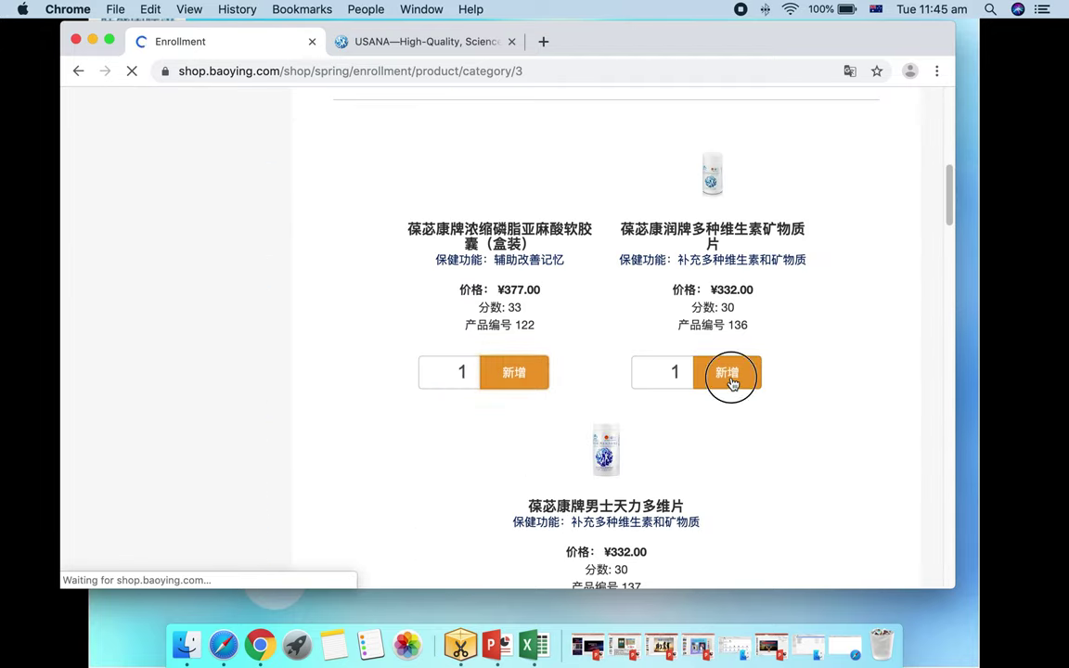
left_click_drag(950, 214, 951, 256)
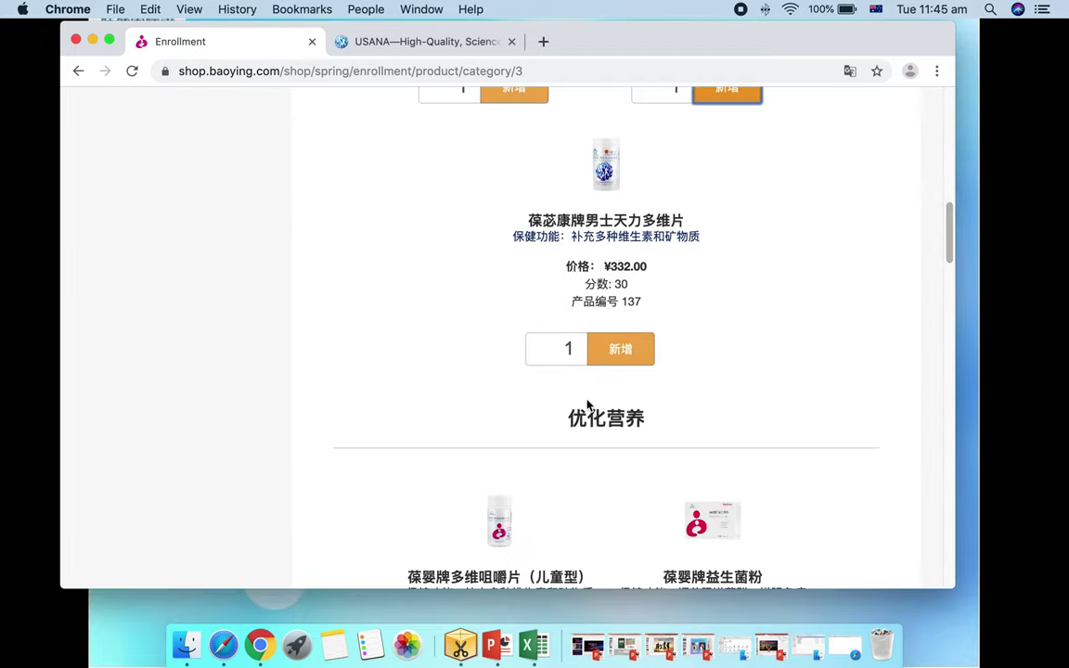
left_click(608, 357)
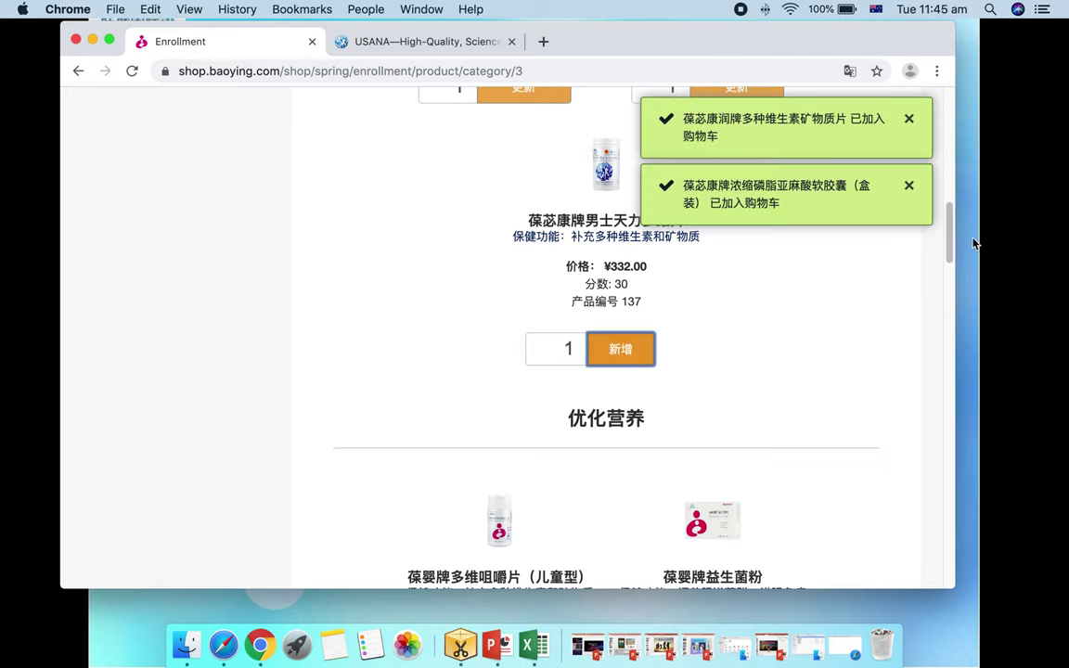
left_click_drag(950, 237, 953, 107)
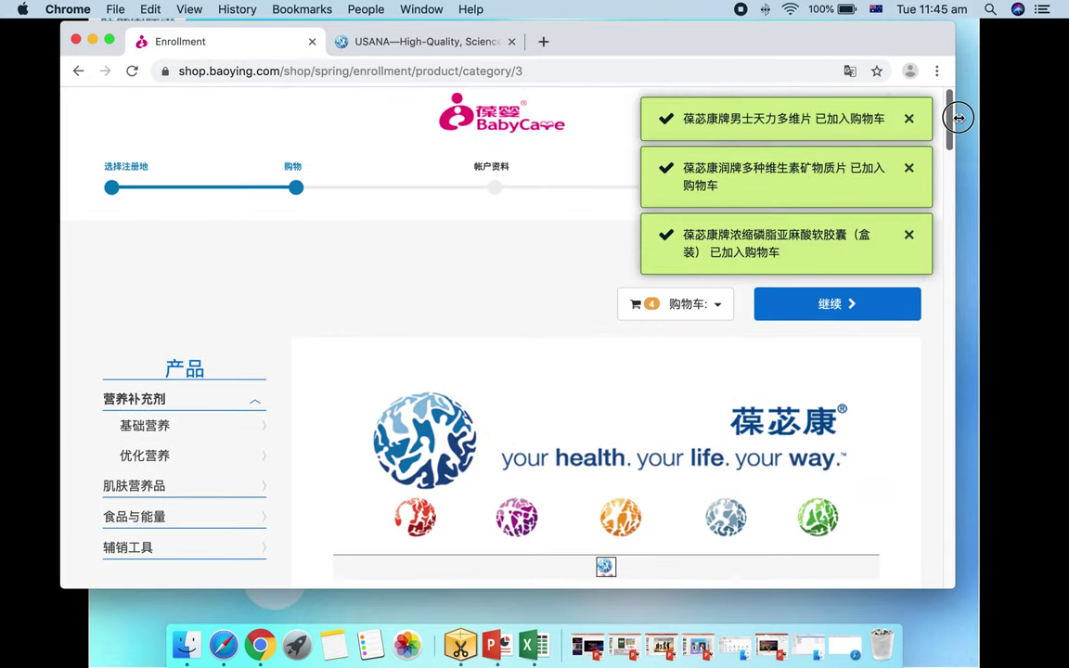
Check out the cart, accept the auto-order, and confirm the ¥936.90 order
left_click(717, 308)
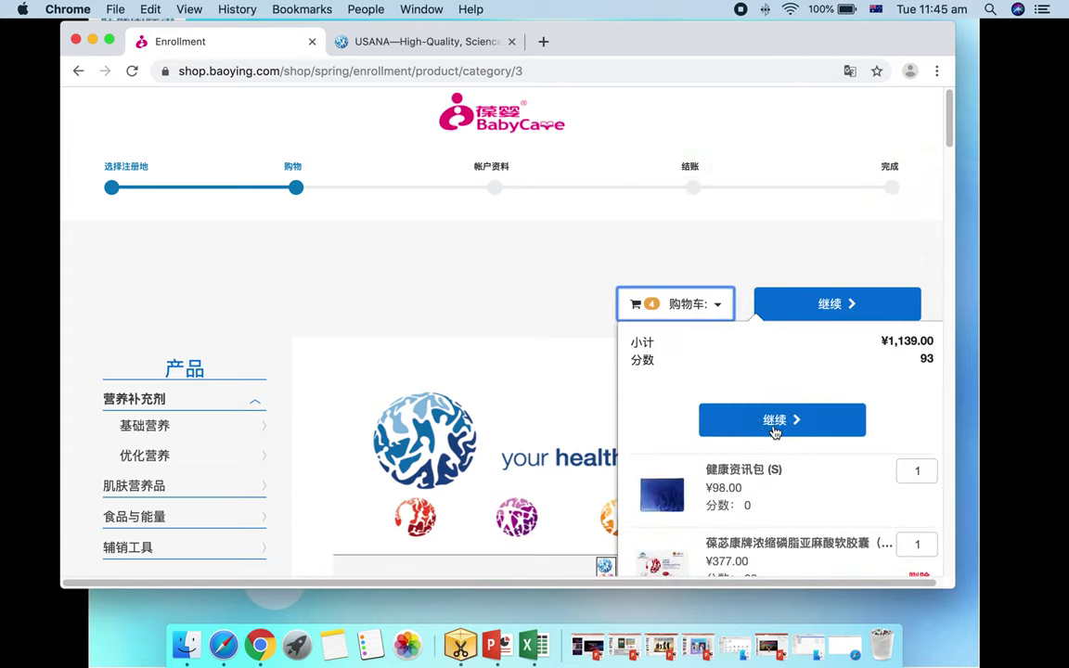
scroll(789, 418, "down", 1)
left_click(832, 284)
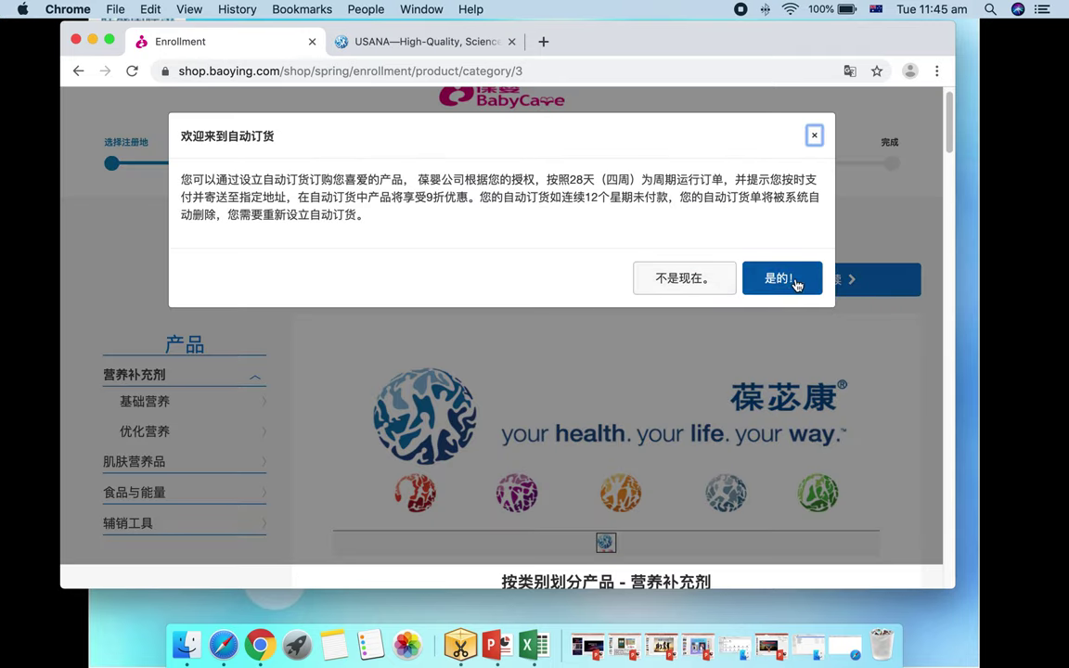
left_click(794, 280)
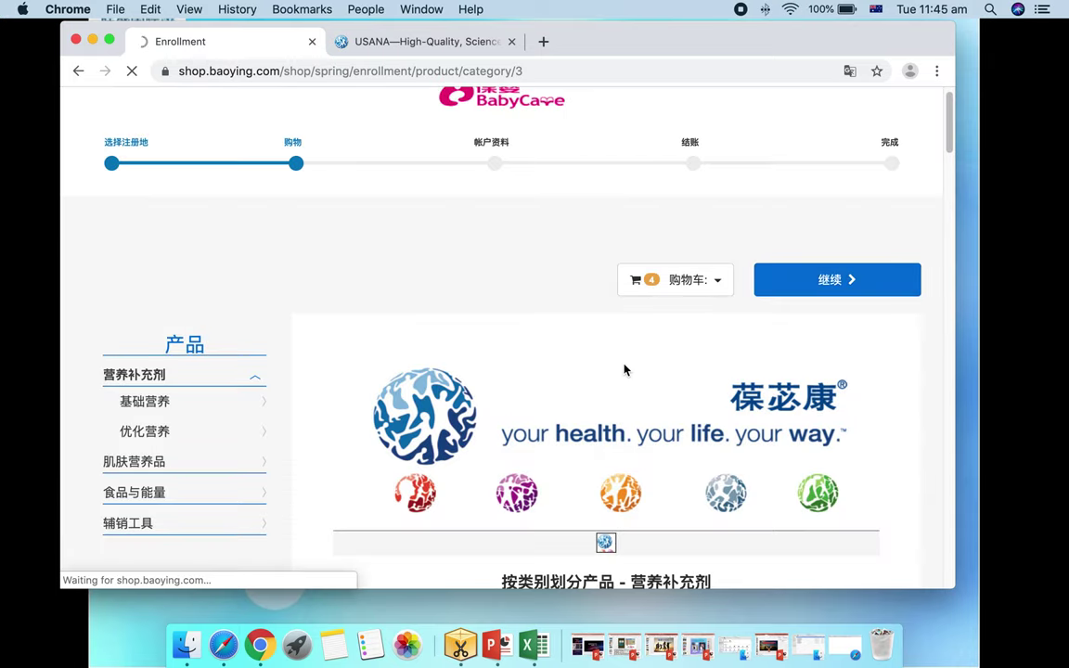
scroll(510, 404, "down", 10)
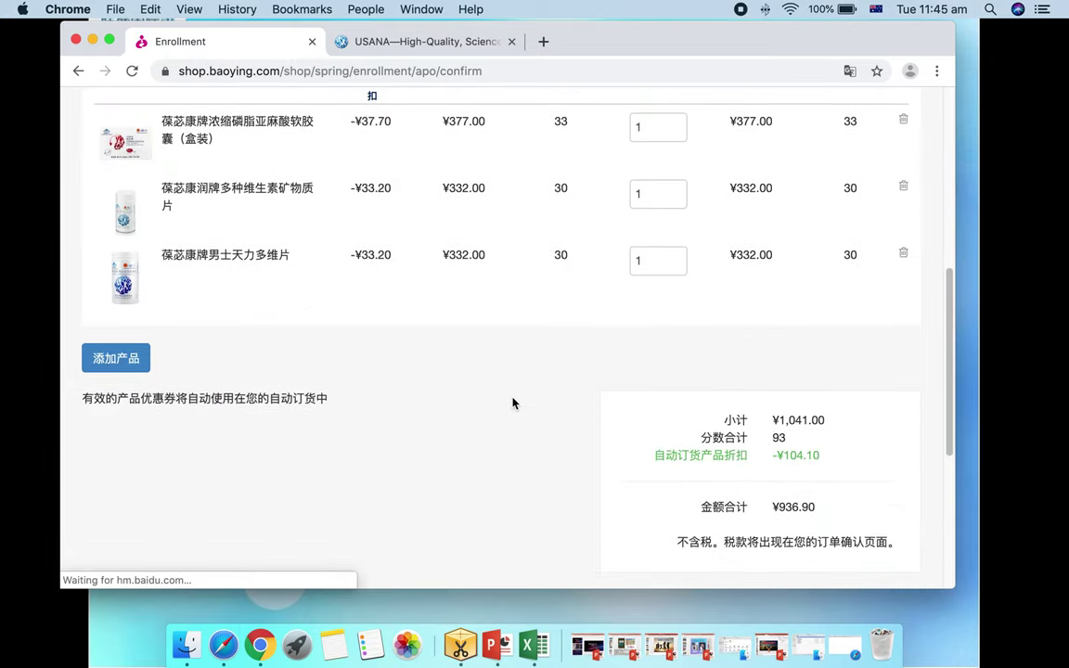
scroll(514, 402, "down", 5)
left_click(819, 312)
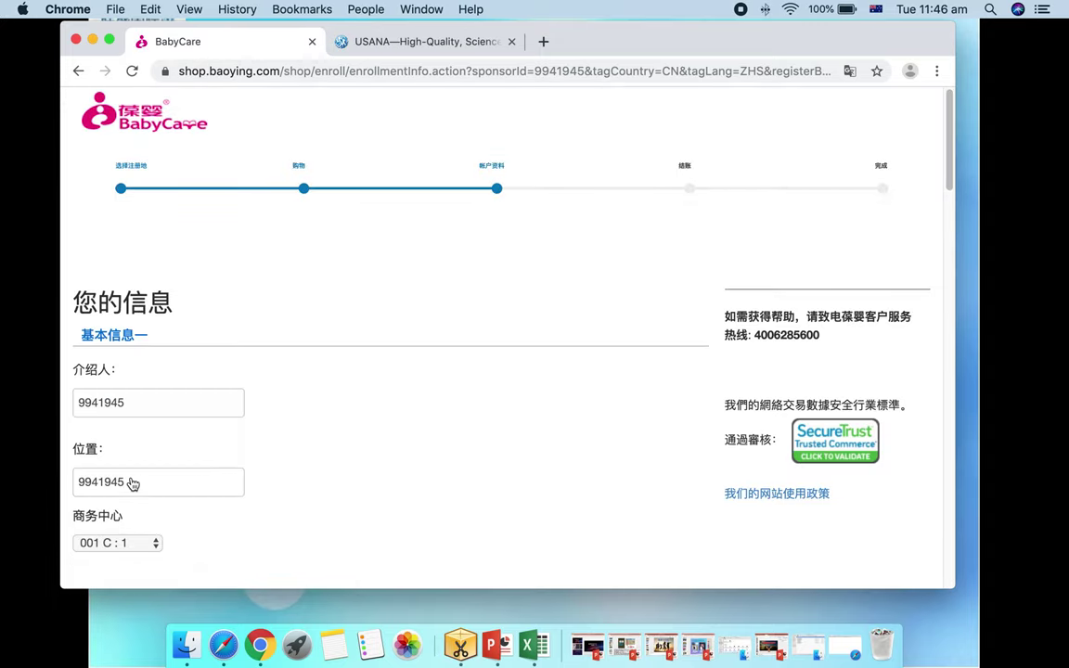
Replace the placement ID with the new number and choose business centre 001 C : 2
left_click(134, 407)
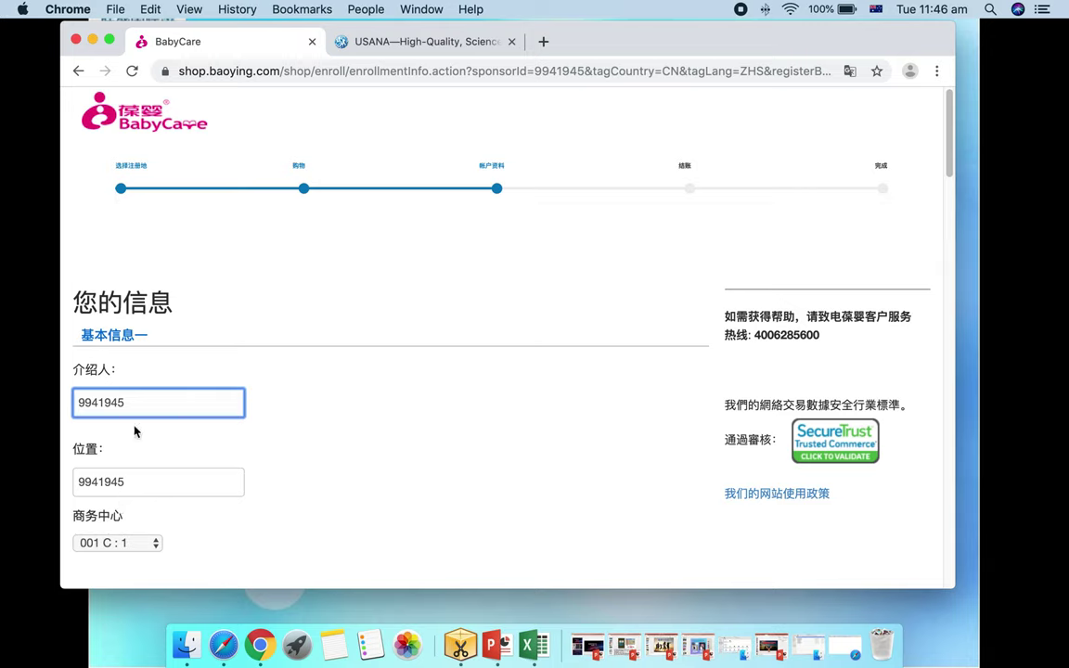
double_click(137, 406)
left_click(117, 482)
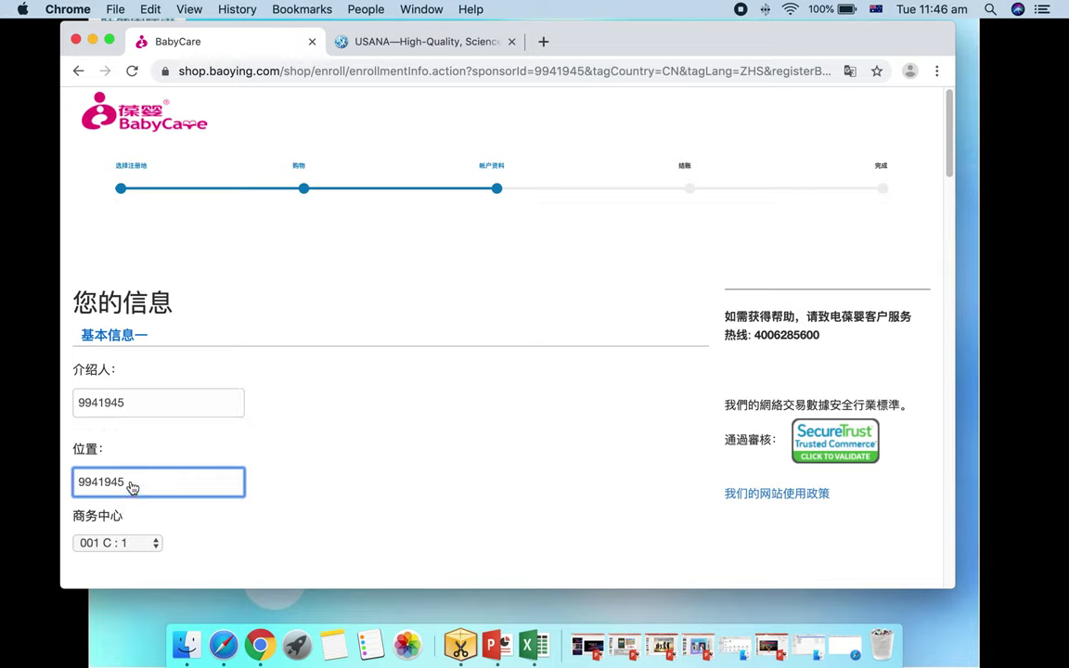
double_click(130, 482)
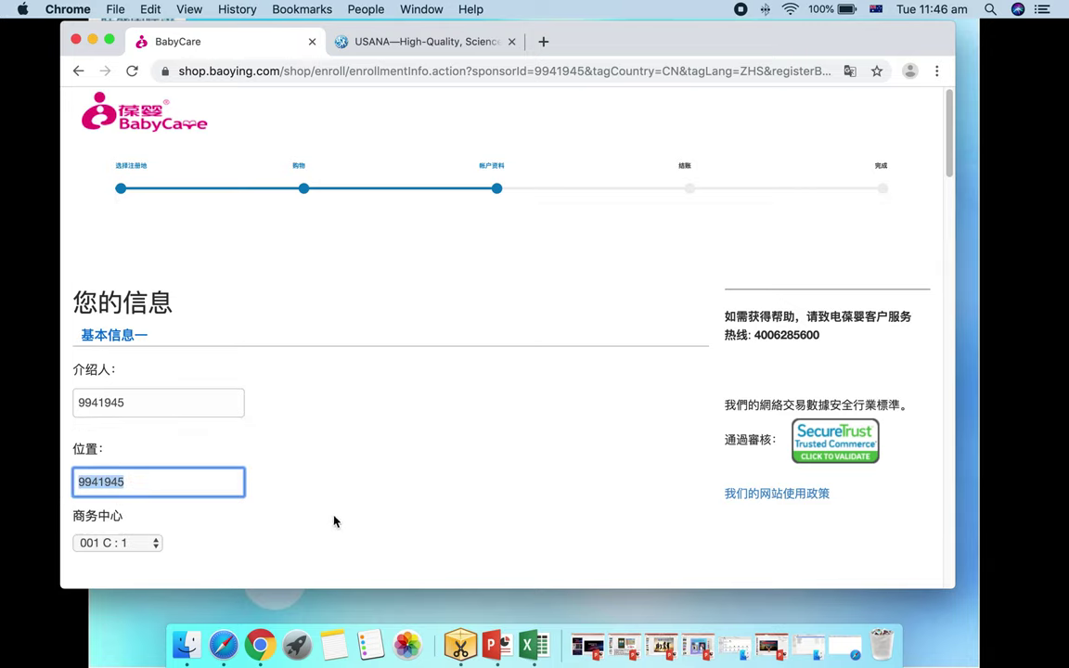
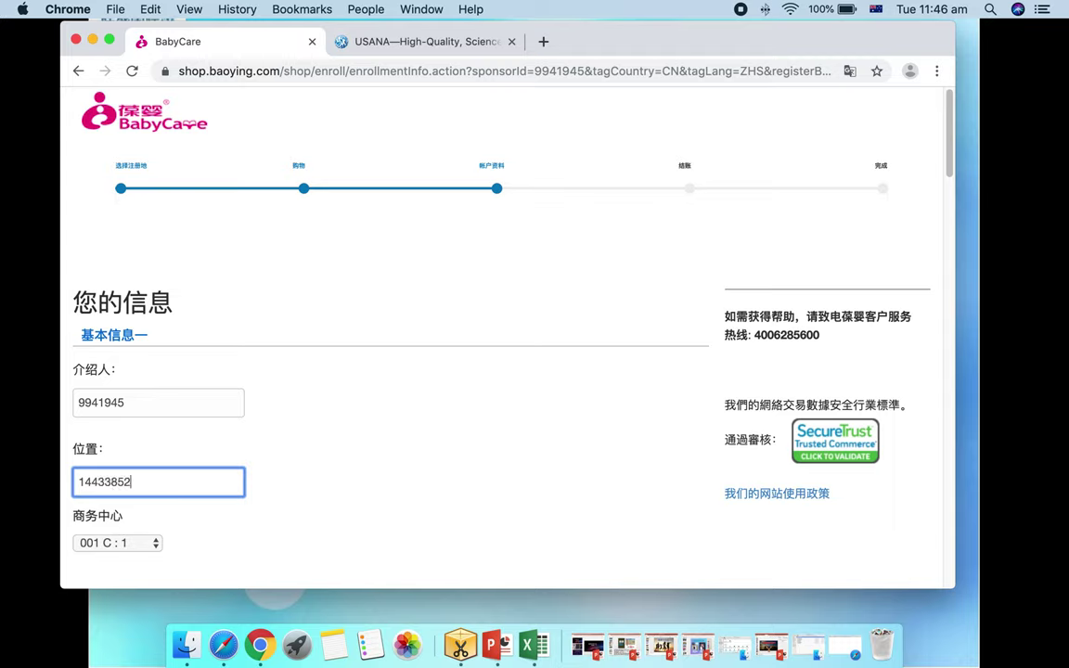
key("Tab")
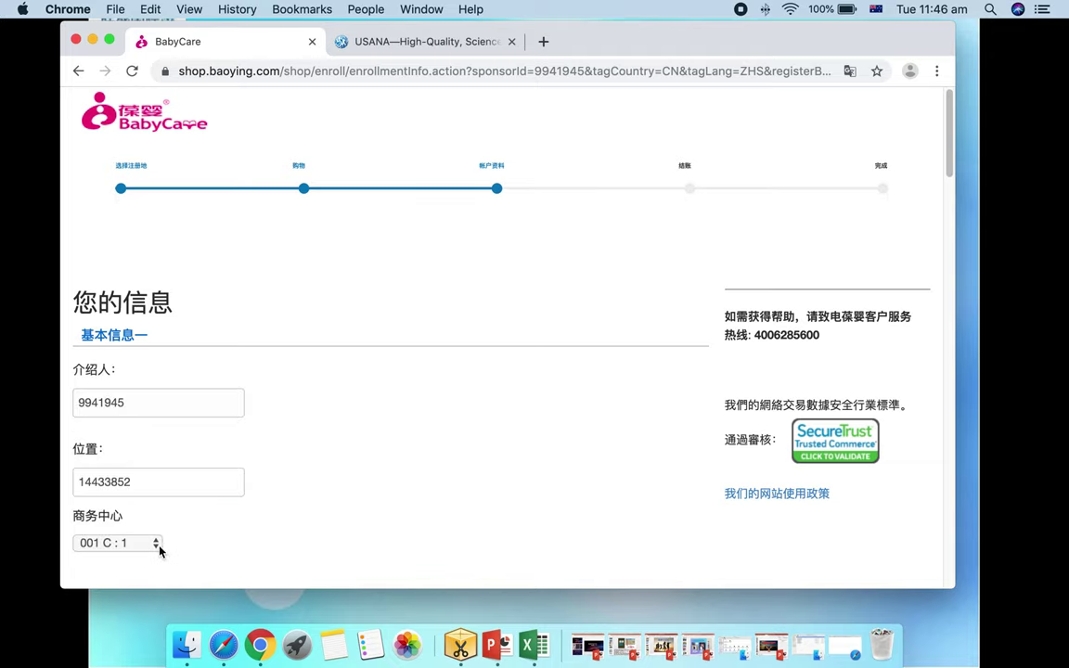
left_click(158, 547)
left_click(116, 595)
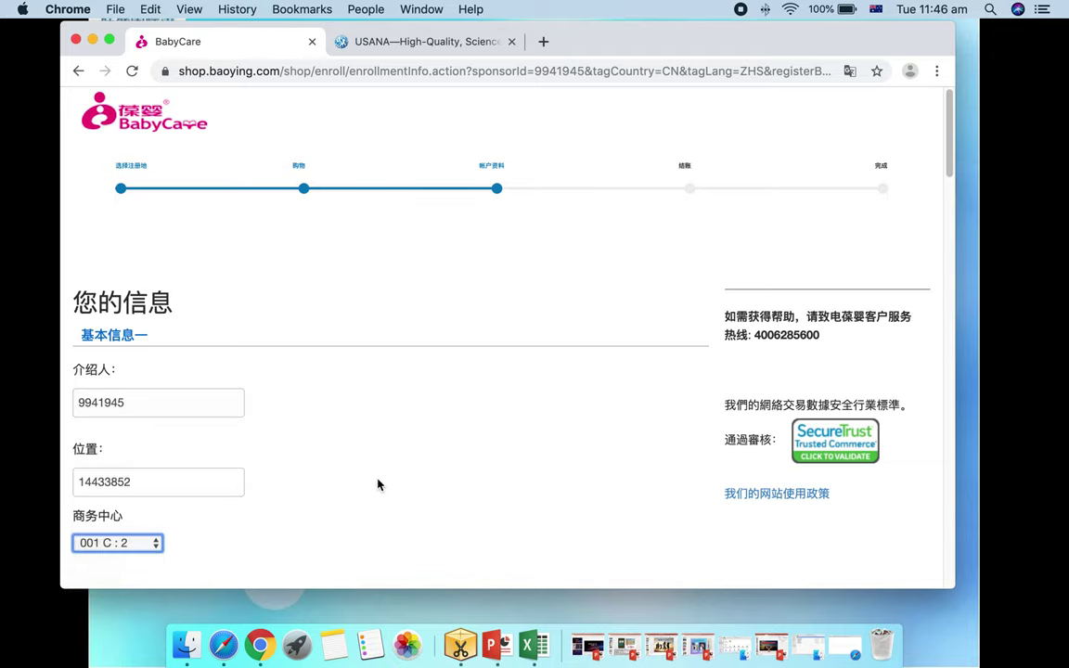
scroll(379, 484, "down", 5)
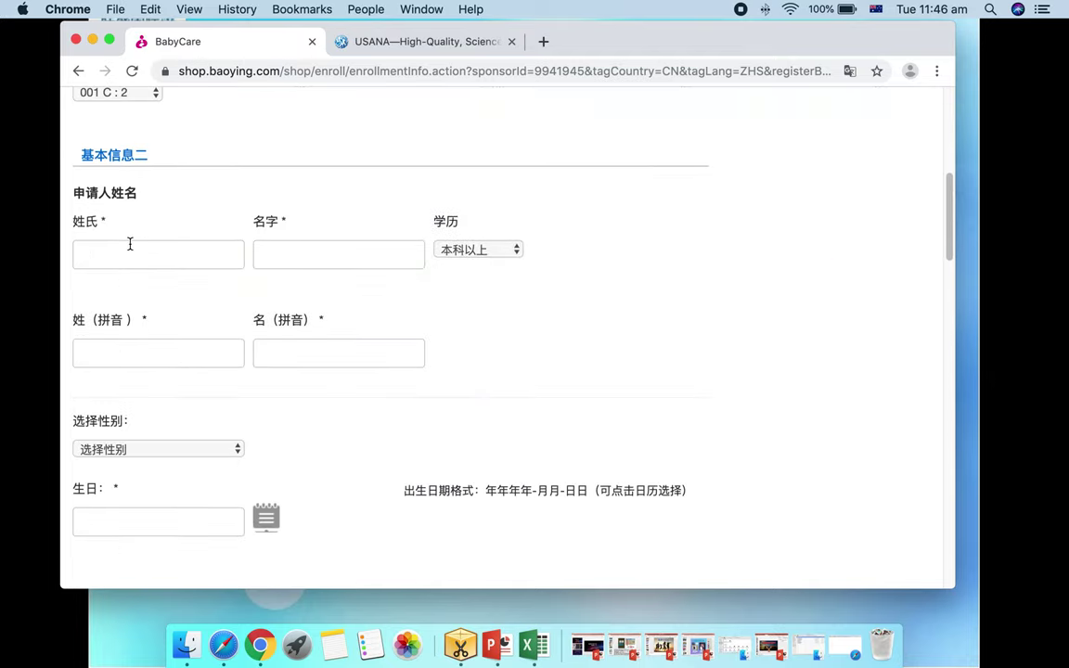
Enter the applicant's Chinese surname and given name using Pinyin input
left_click(129, 246)
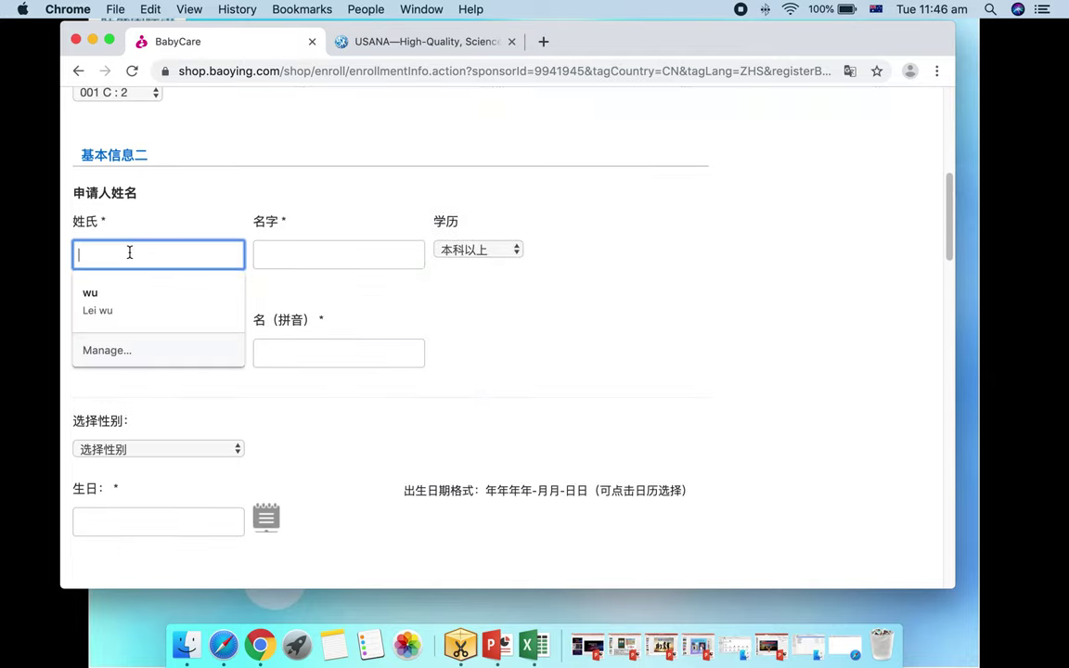
left_click(876, 9)
left_click(362, 201)
key("ctrl+space")
type("san")
key("space")
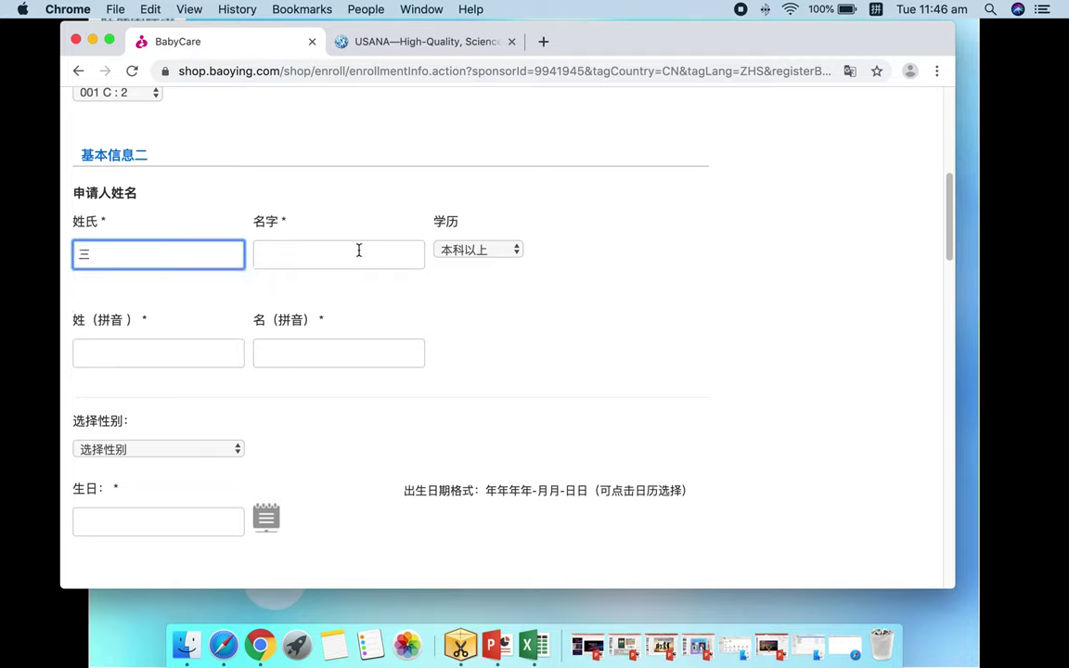
left_click(357, 253)
type("zhang")
key("space")
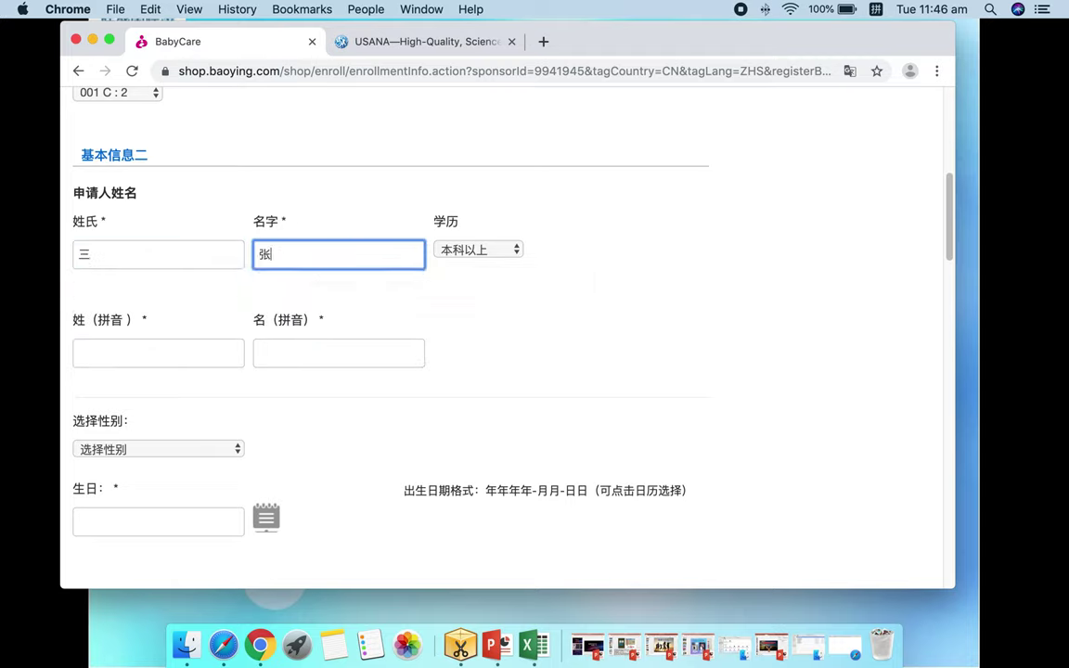
Fill in the applicant's surname and given-name pinyin fields
left_click(197, 356)
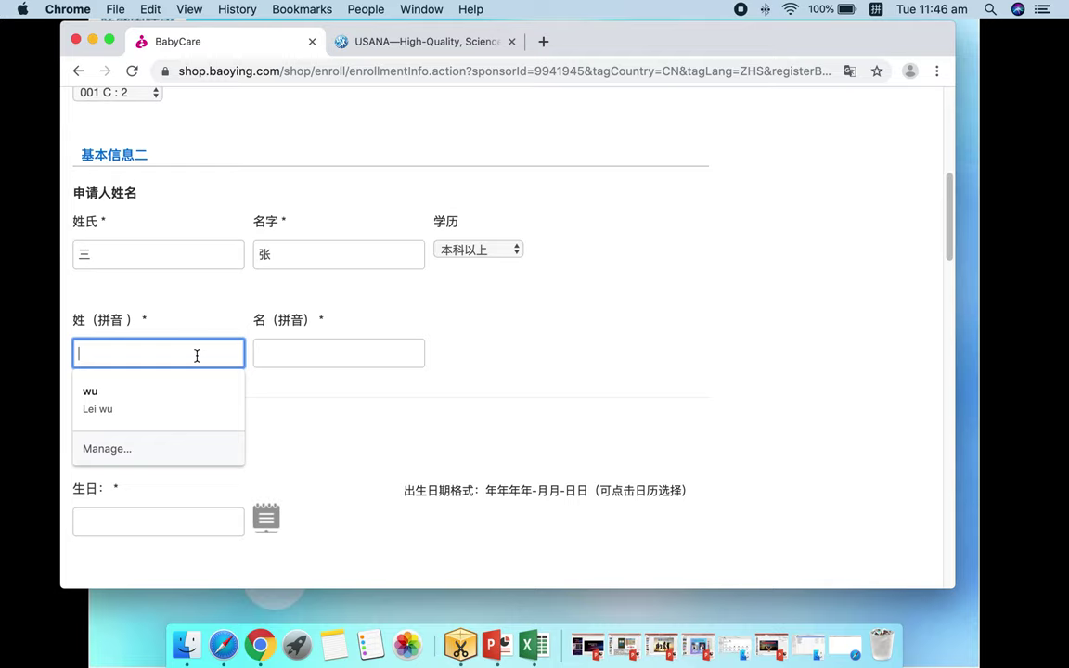
type("zhang")
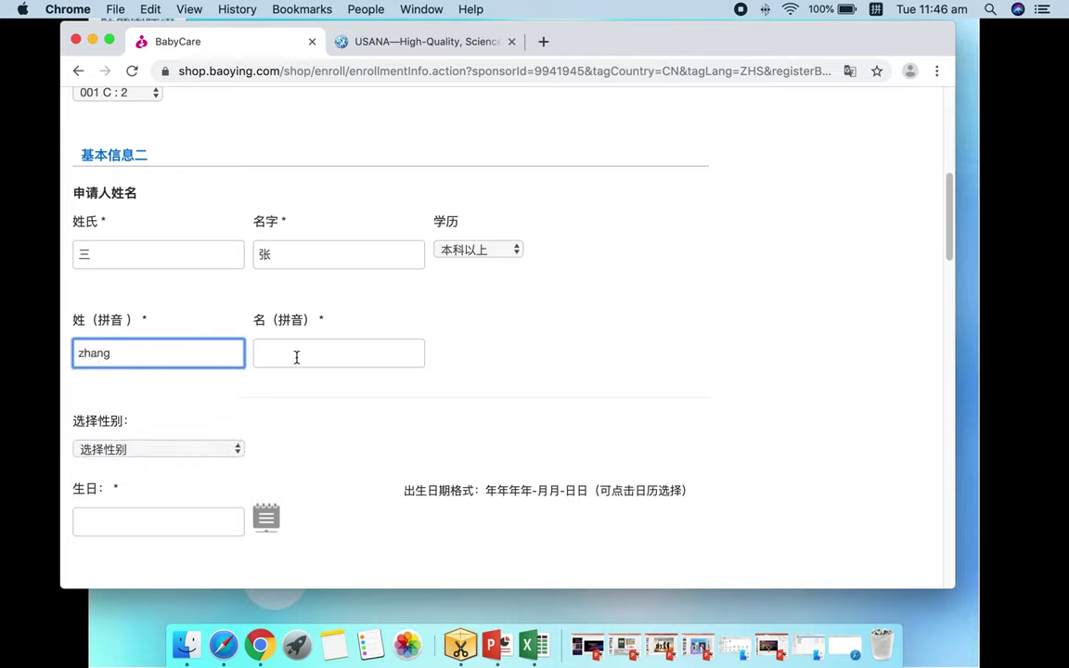
left_click(297, 357)
type("san")
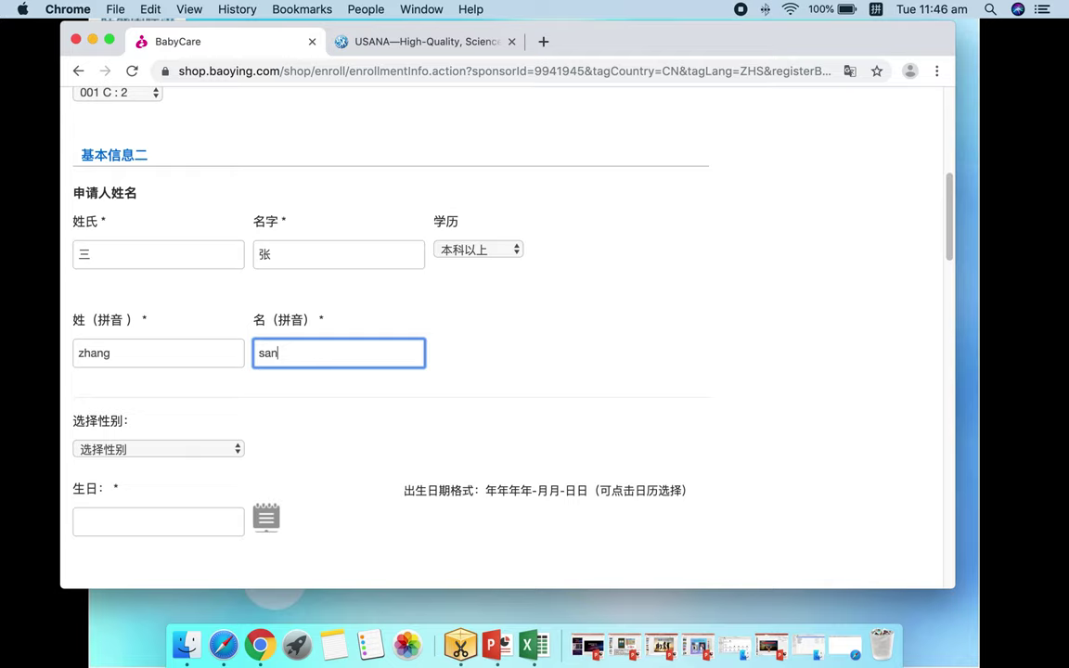
key("Tab")
Set gender to 女 and enter the applicant's birth date and ID number
left_click(234, 452)
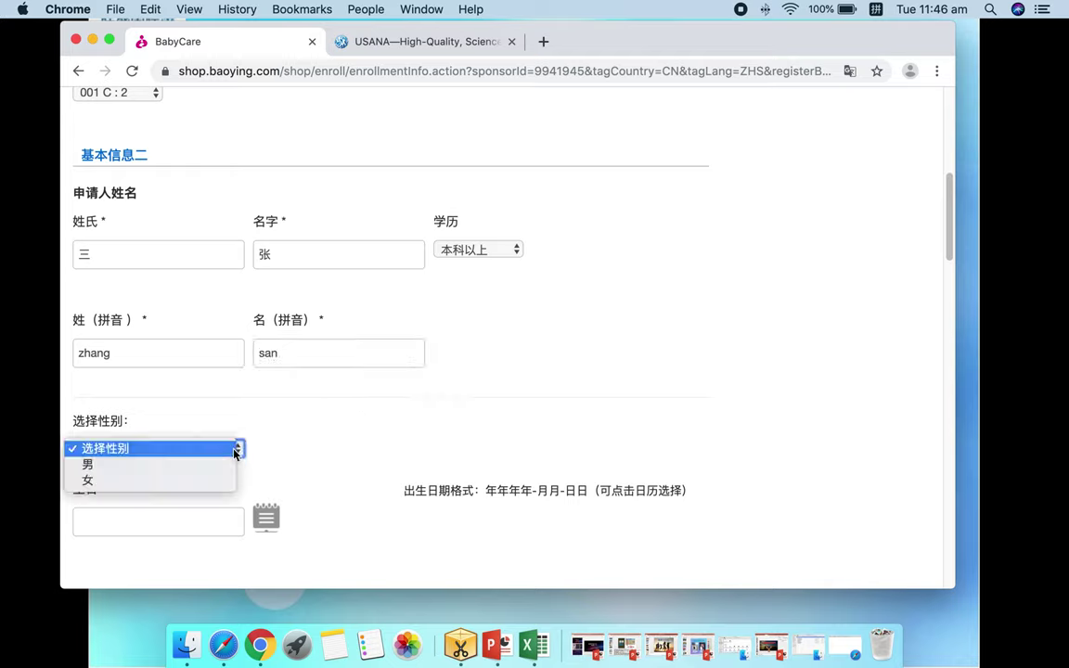
left_click(195, 481)
left_click(151, 522)
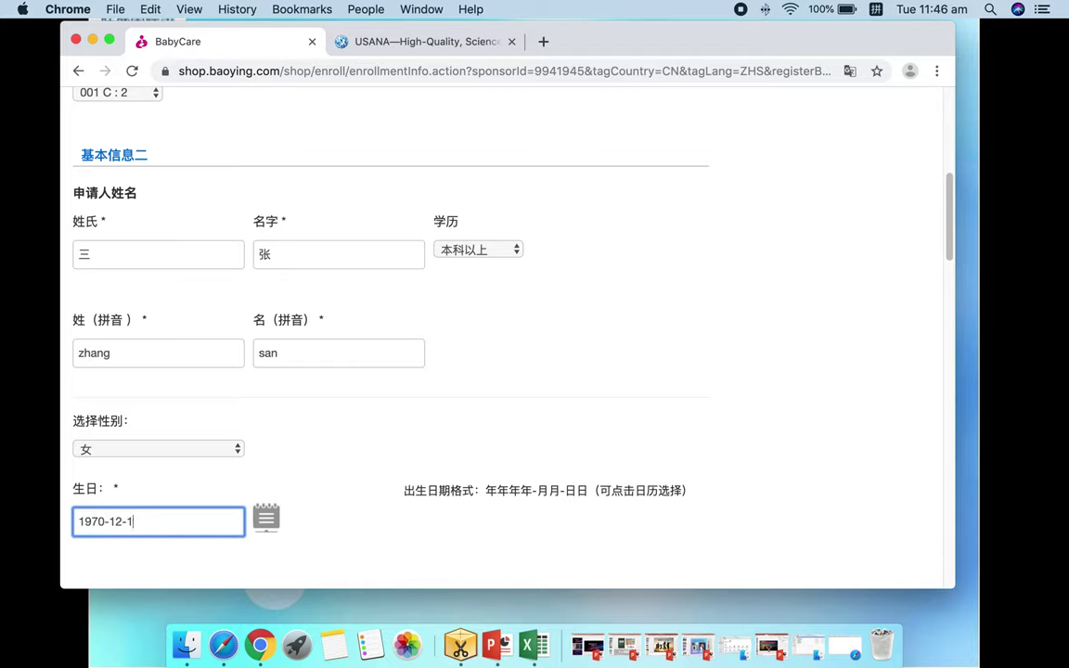
scroll(743, 377, "down", 5)
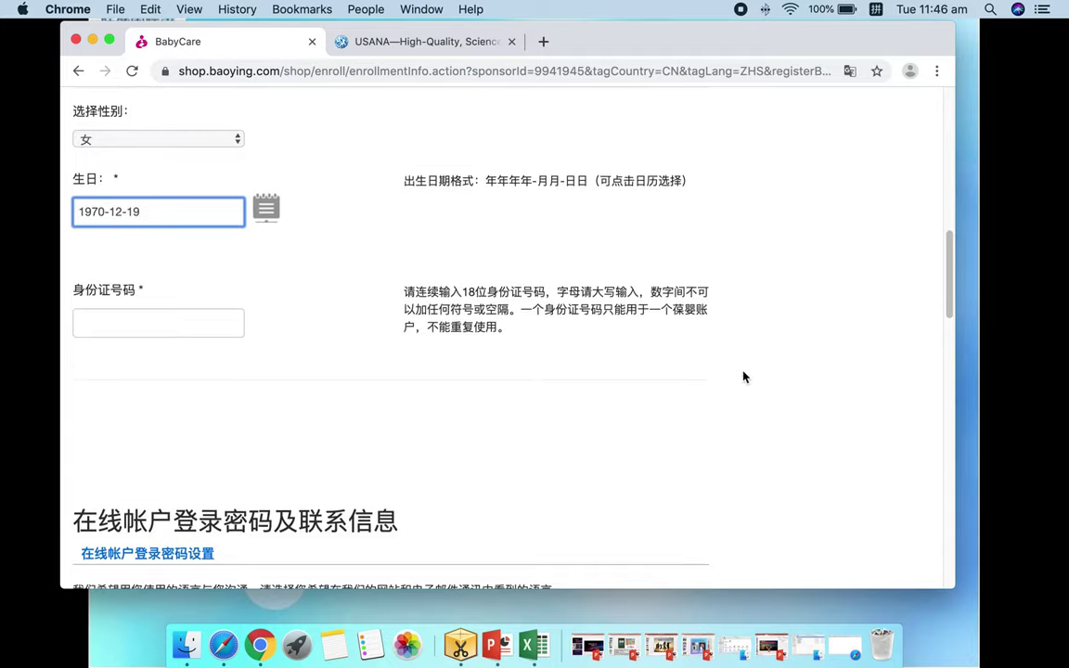
left_click(103, 322)
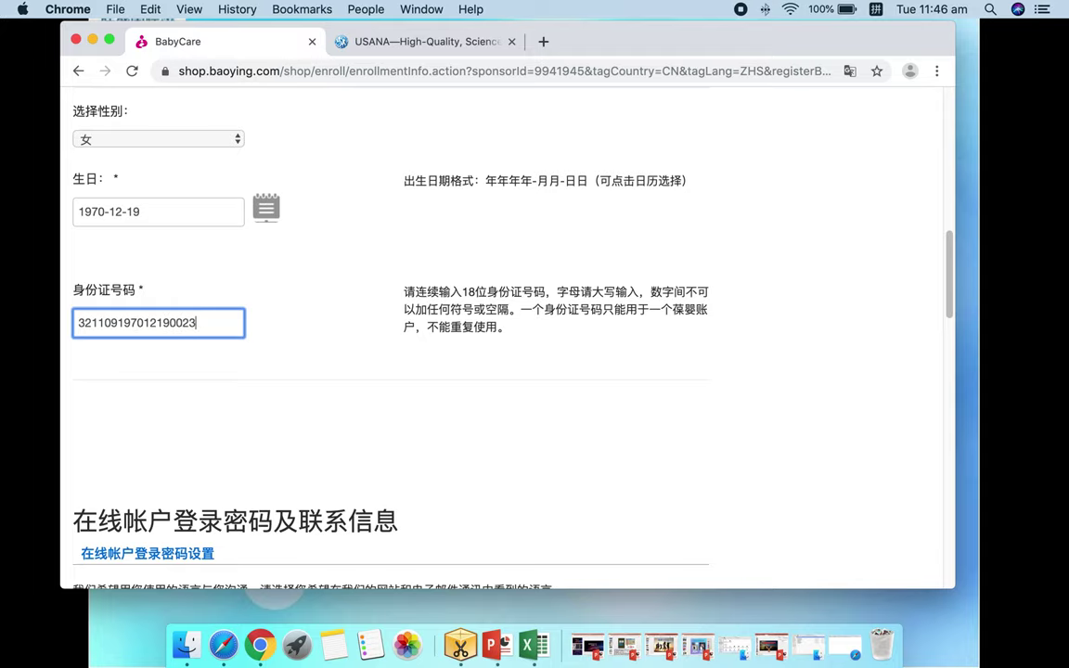
left_click(308, 406)
Enter and confirm the account password
scroll(311, 405, "down", 10)
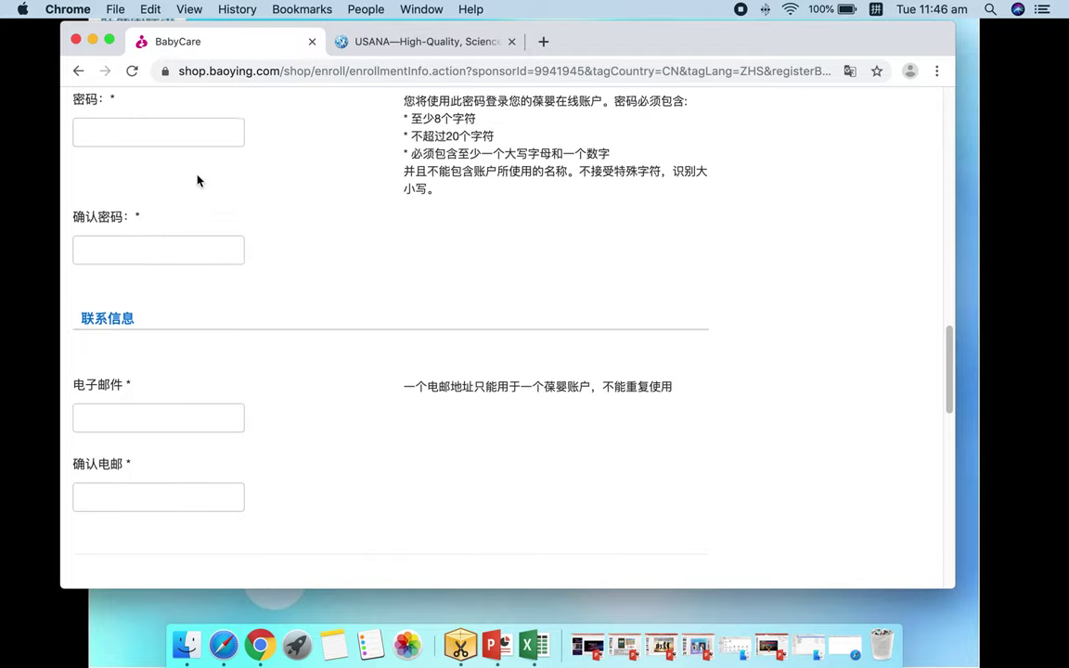
left_click(175, 133)
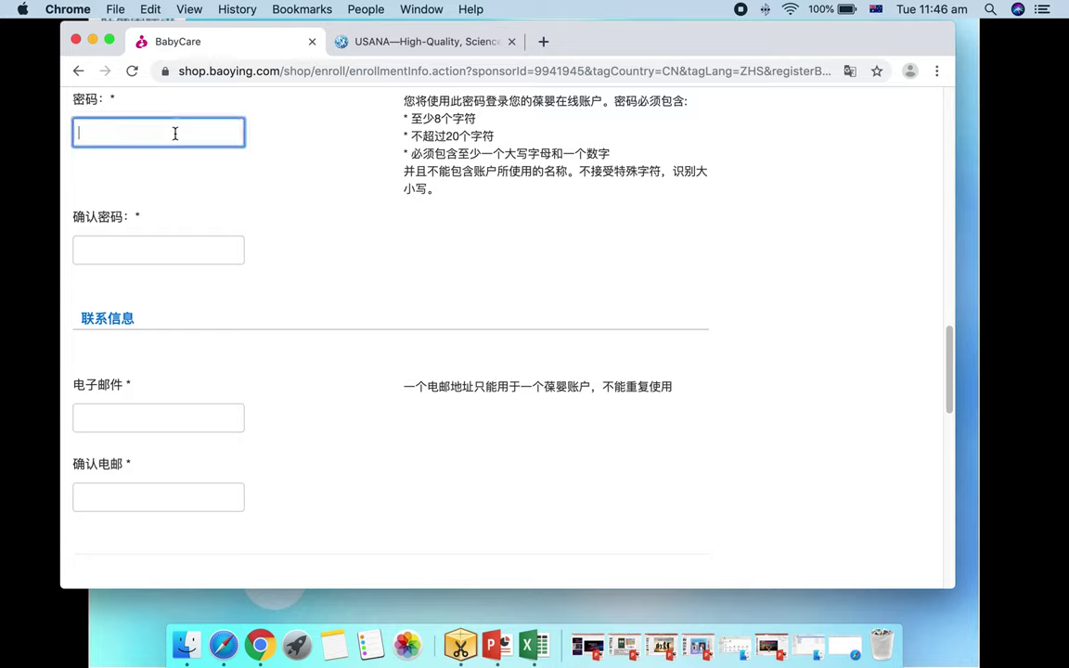
type("a")
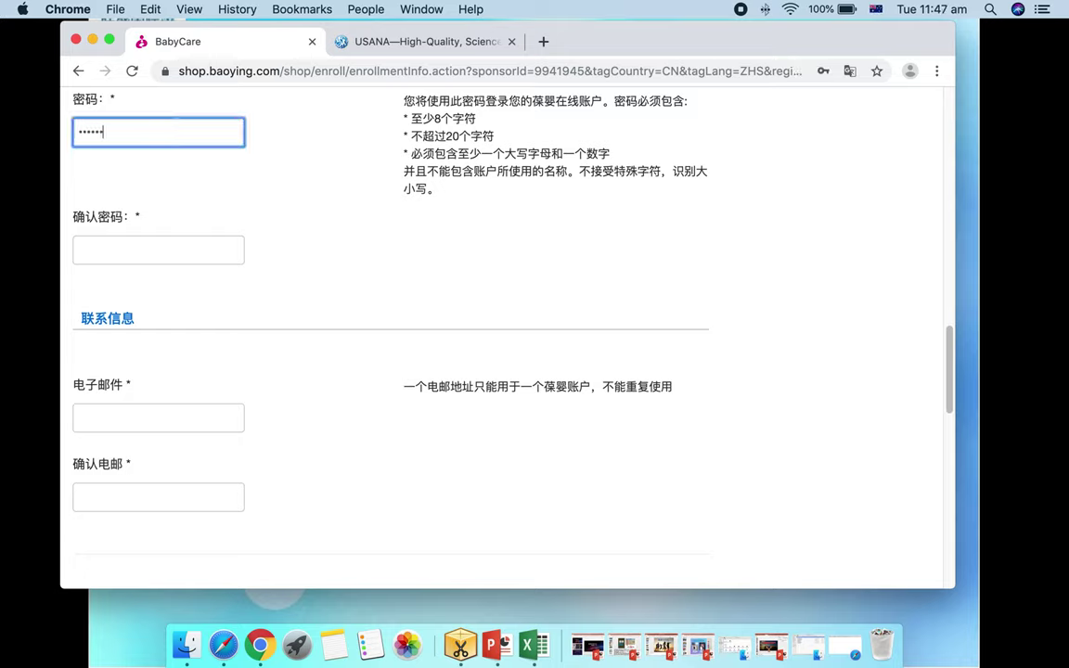
left_click(160, 256)
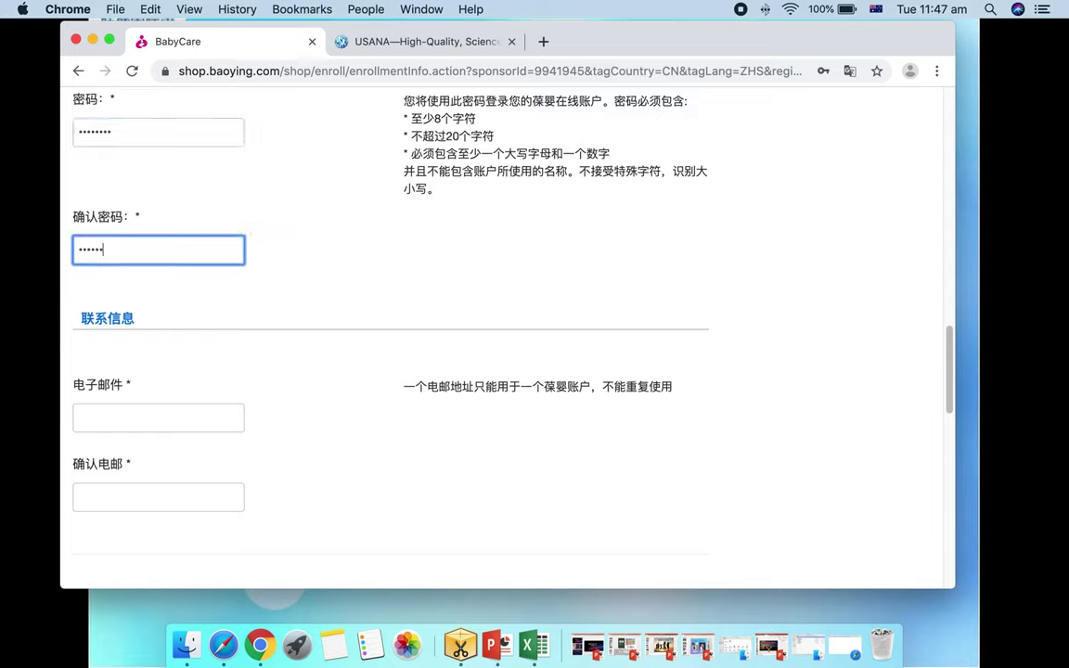
Enter the contact e-mail and copy it into the confirm-email field
left_click(163, 417)
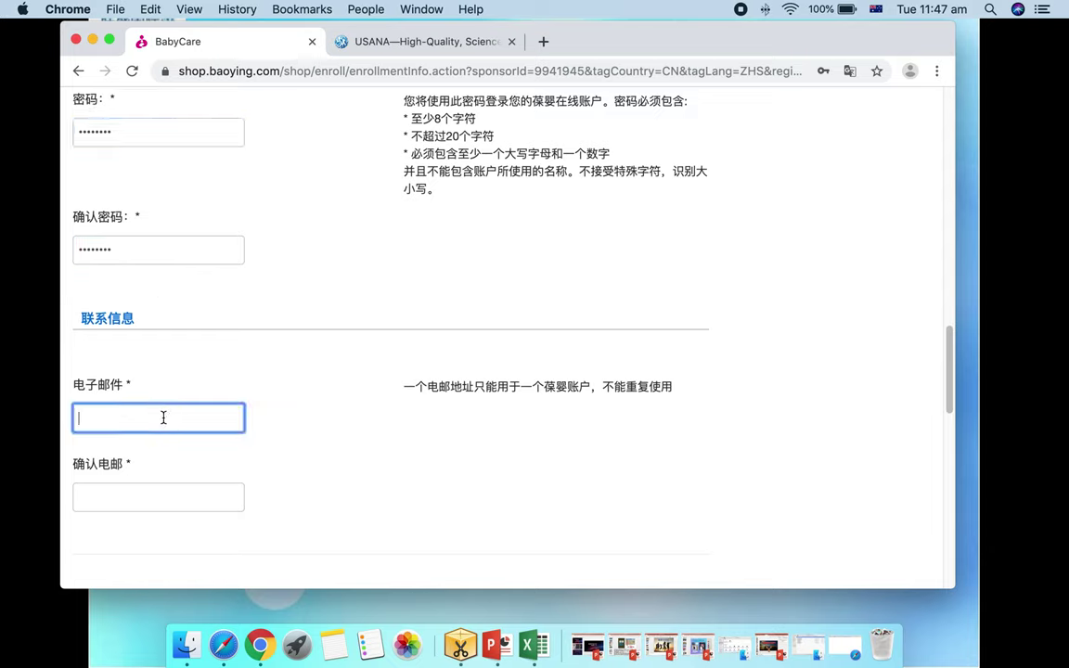
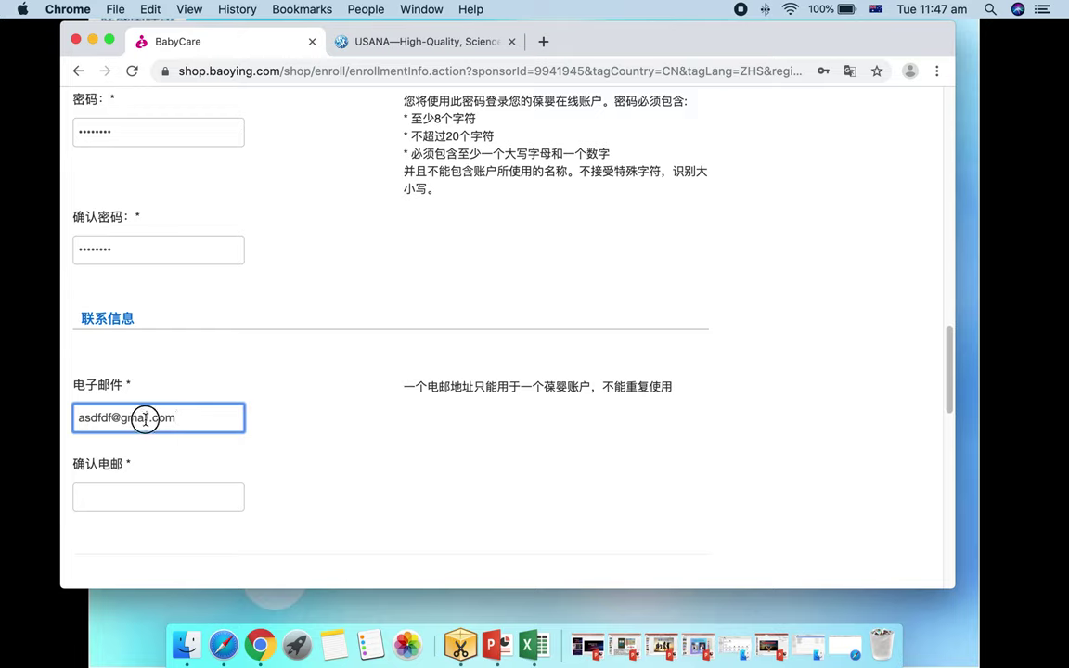
triple_click(146, 420)
key("cmd+c")
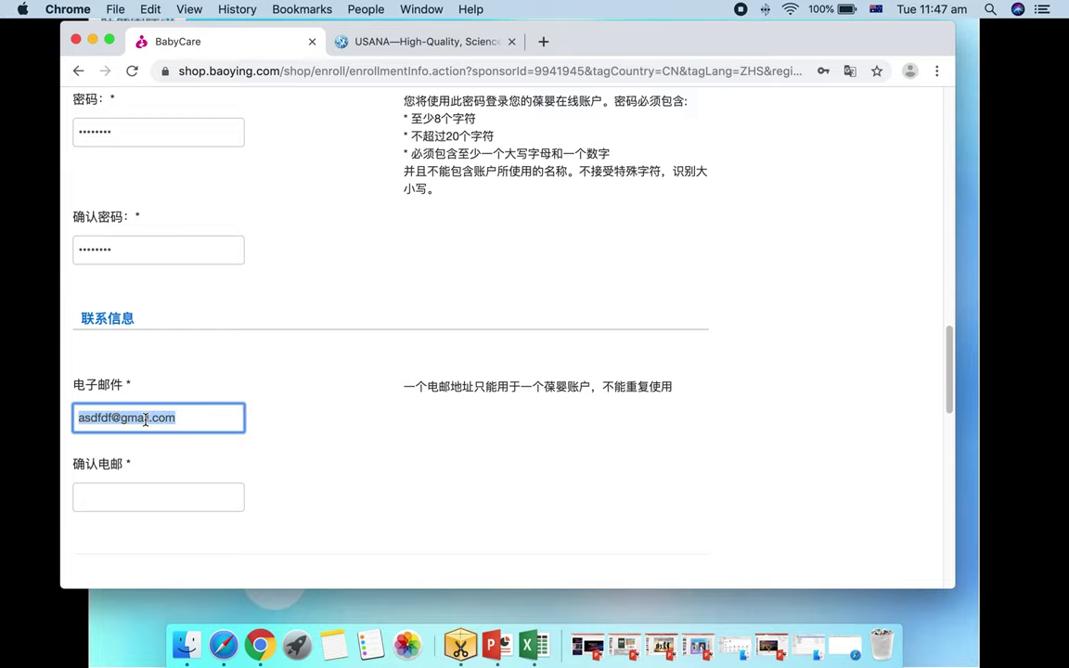
left_click(134, 488)
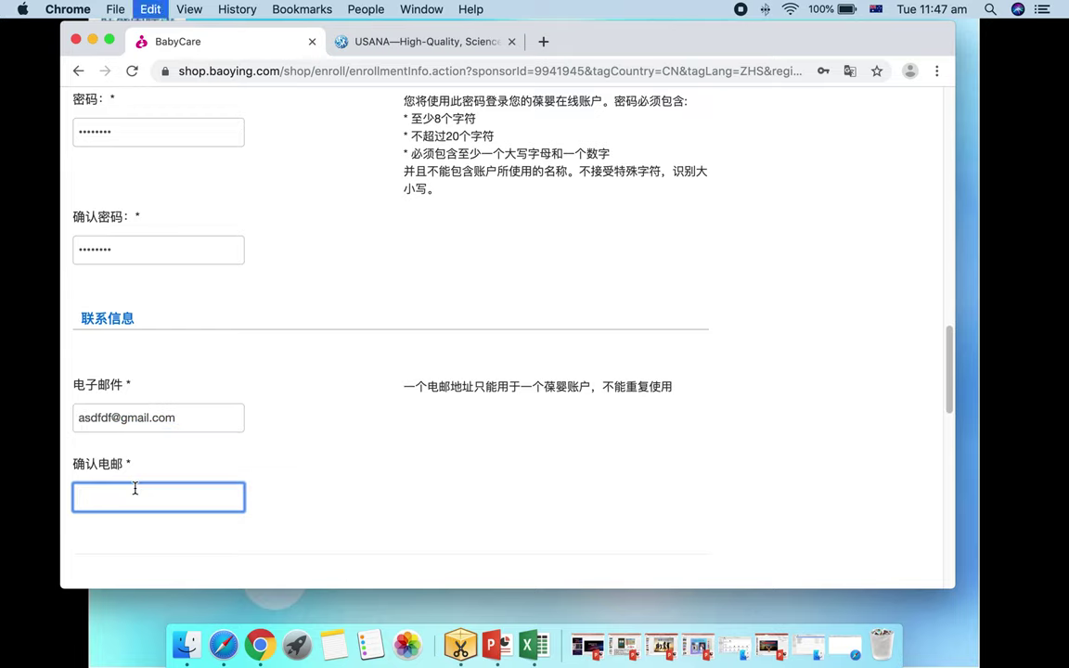
key("cmd+v")
scroll(218, 460, "down", 5)
left_click(148, 326)
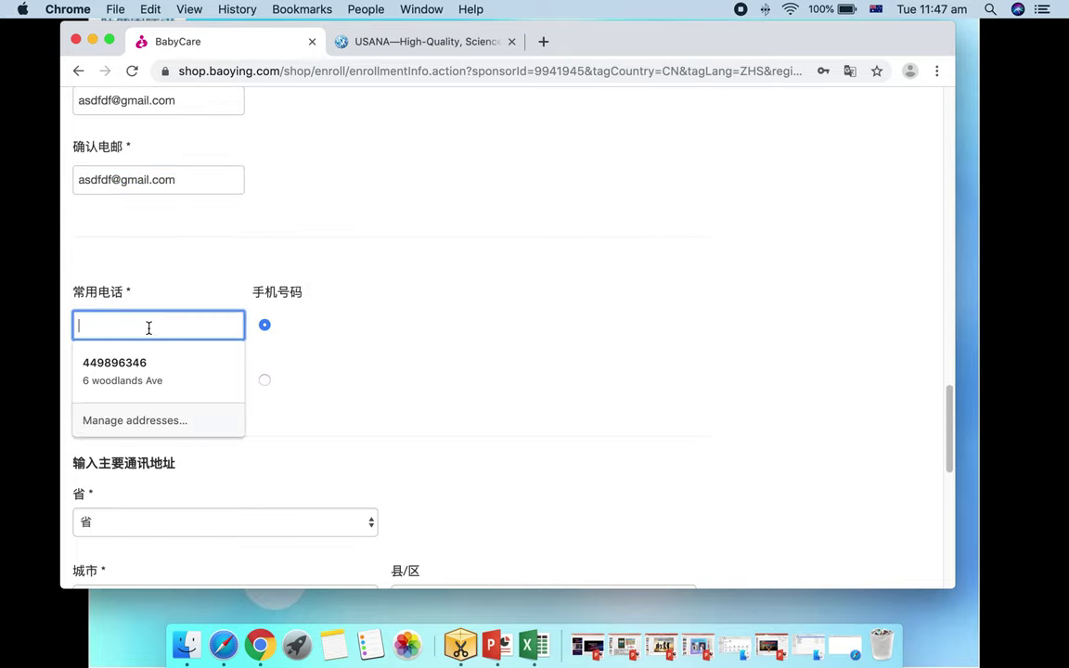
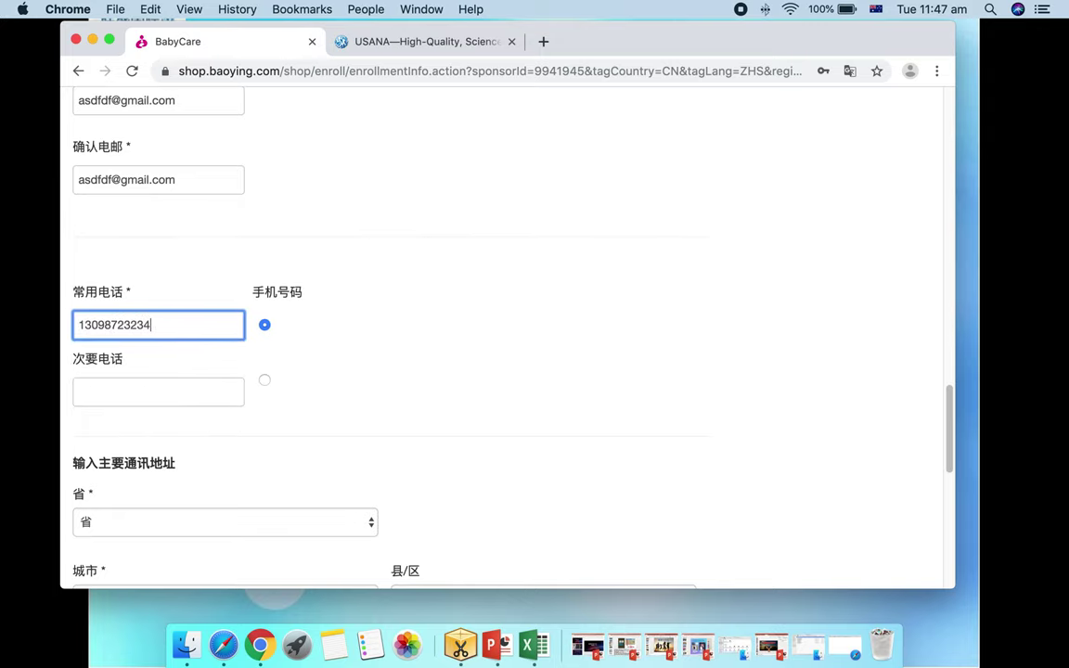
Enter the mobile number and set the address region to 海南省, district 东方市
left_click(348, 398)
scroll(314, 404, "down", 4)
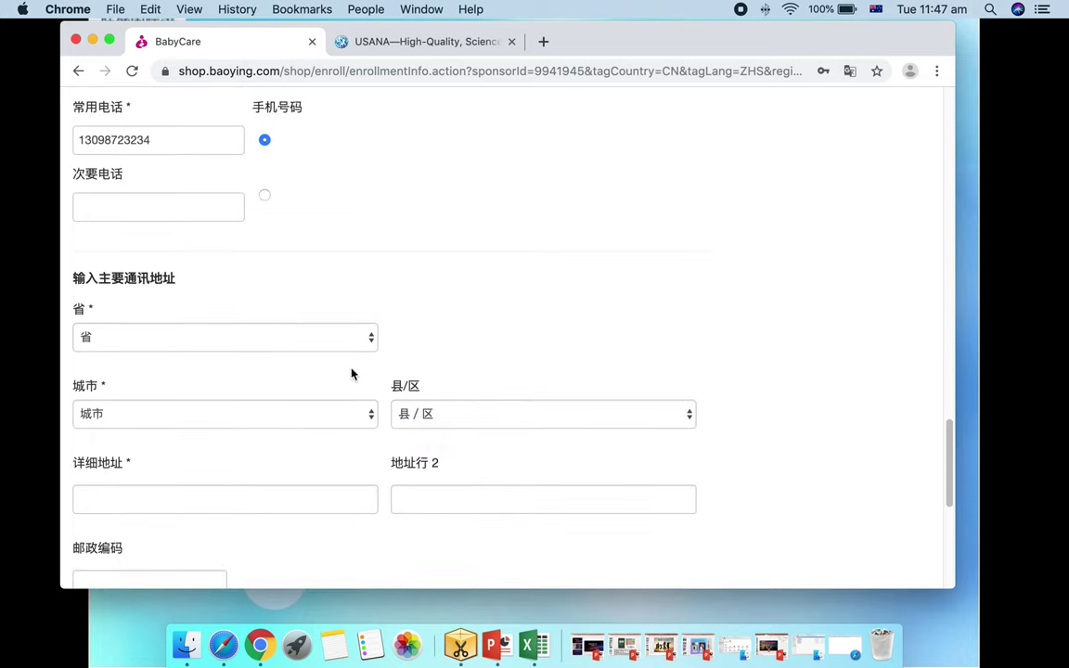
left_click(371, 336)
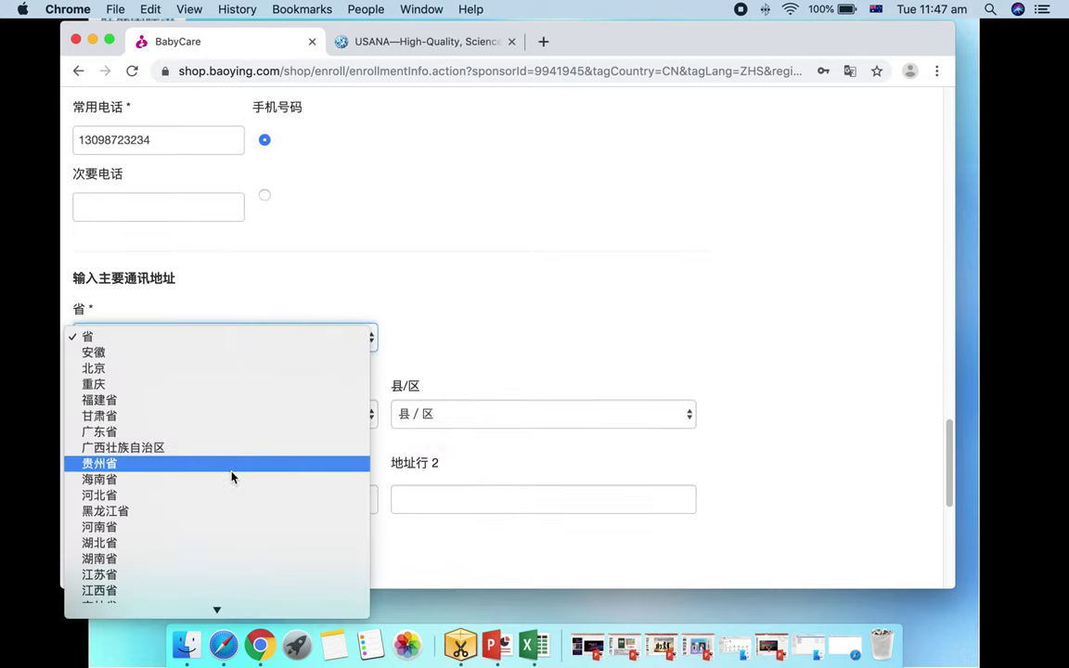
key("Escape")
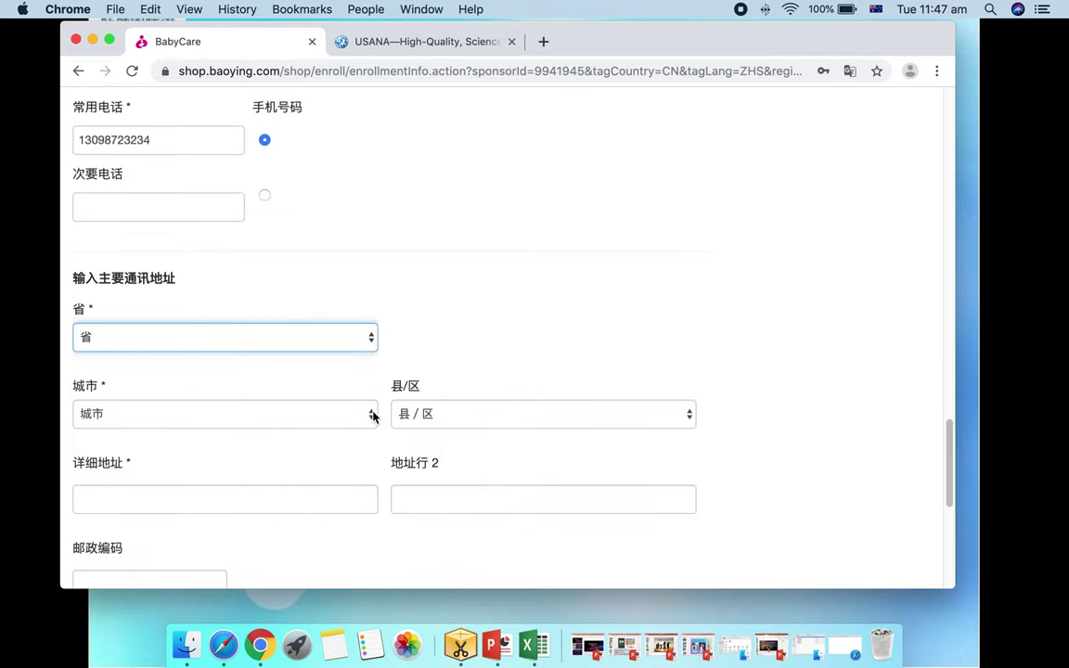
left_click(374, 417)
key("Escape")
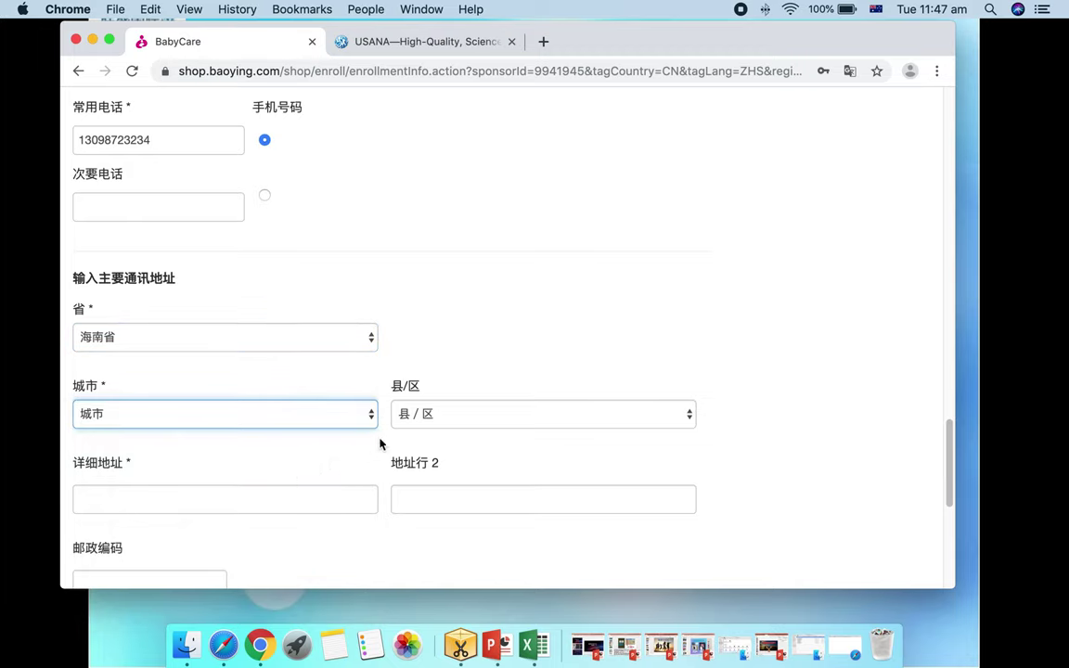
left_click(620, 412)
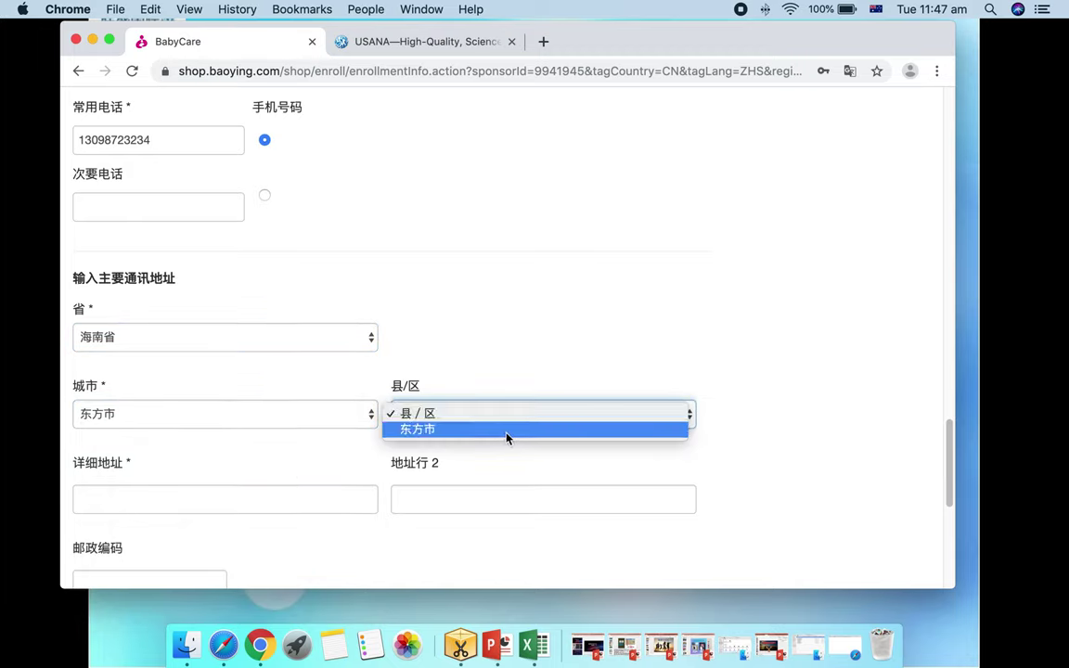
left_click(506, 429)
Type the detailed street address in Chinese using Simplified Pinyin input
left_click(170, 502)
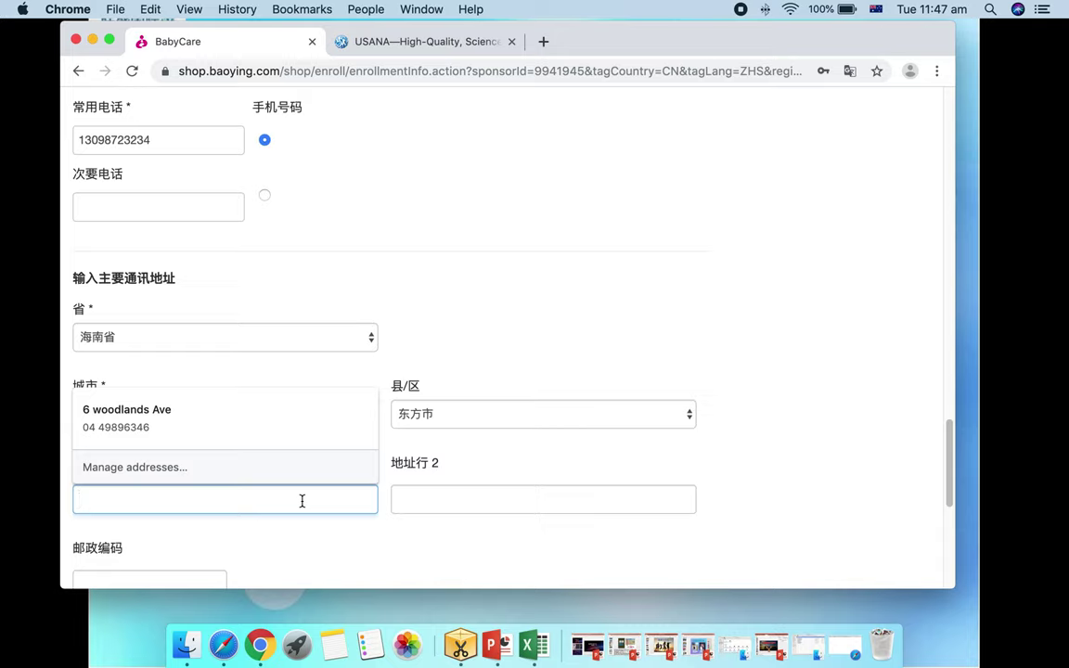
type("tian")
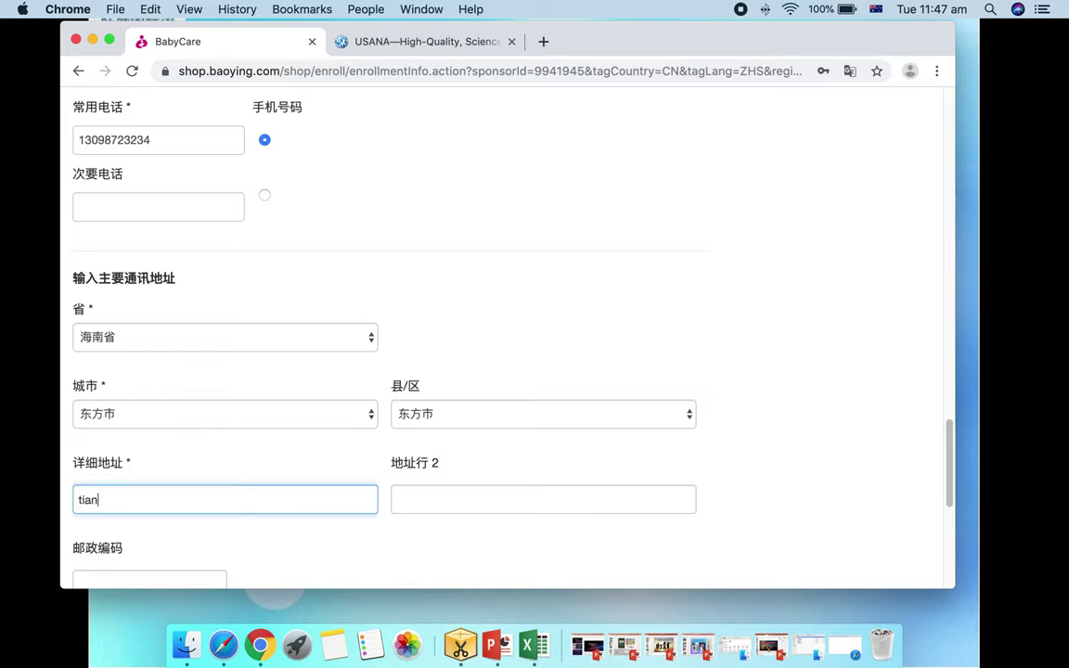
left_click(876, 9)
left_click(890, 30)
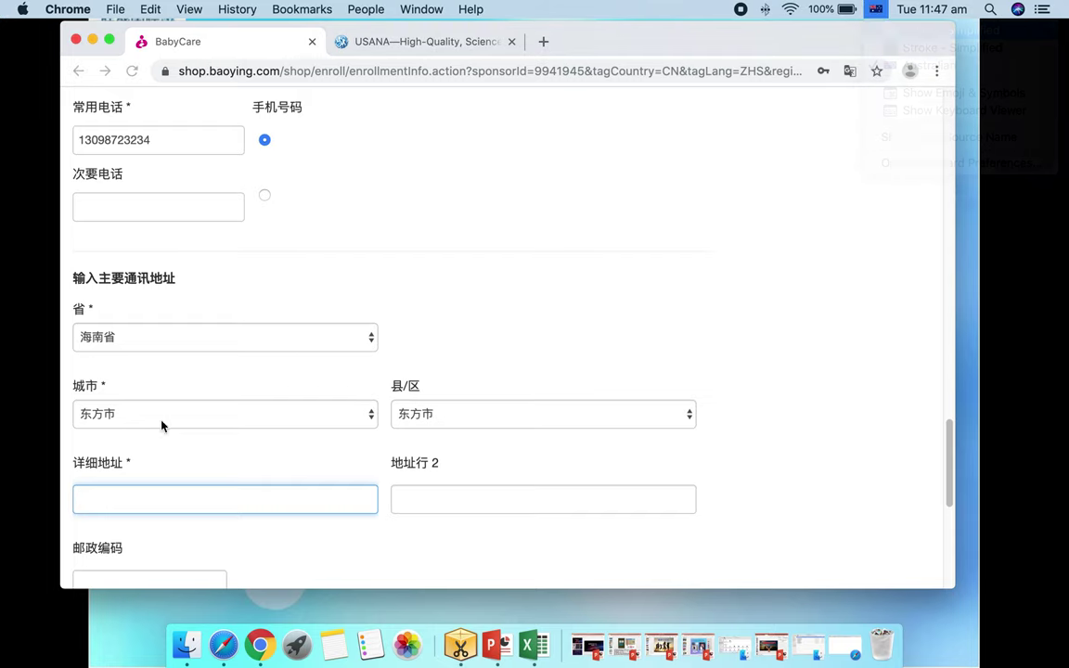
type("t")
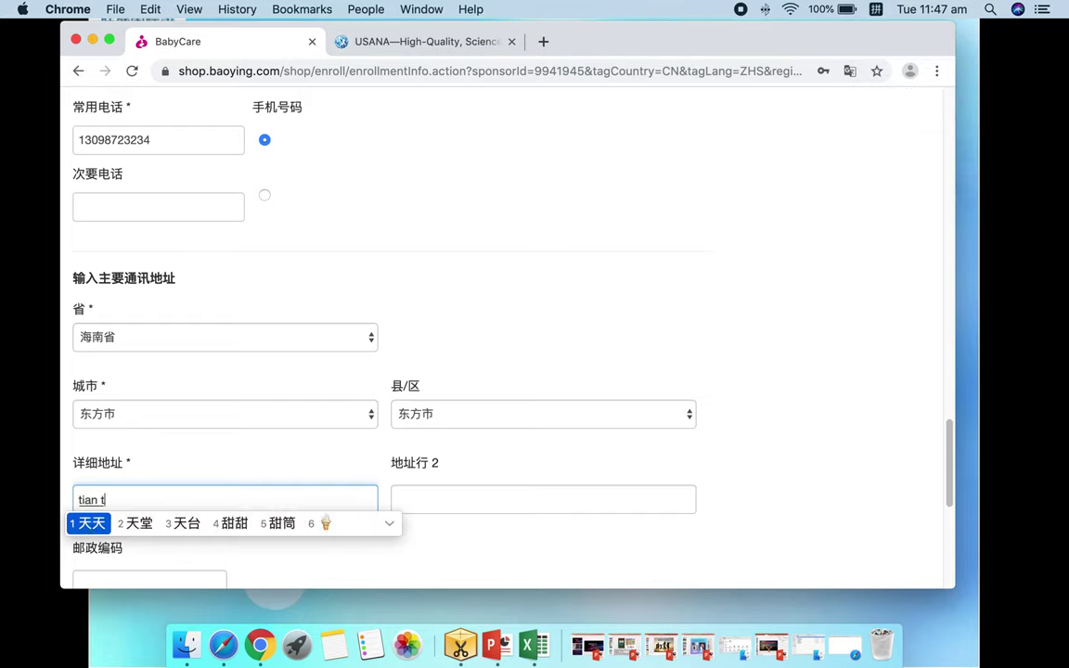
type("iantanlu")
key("space")
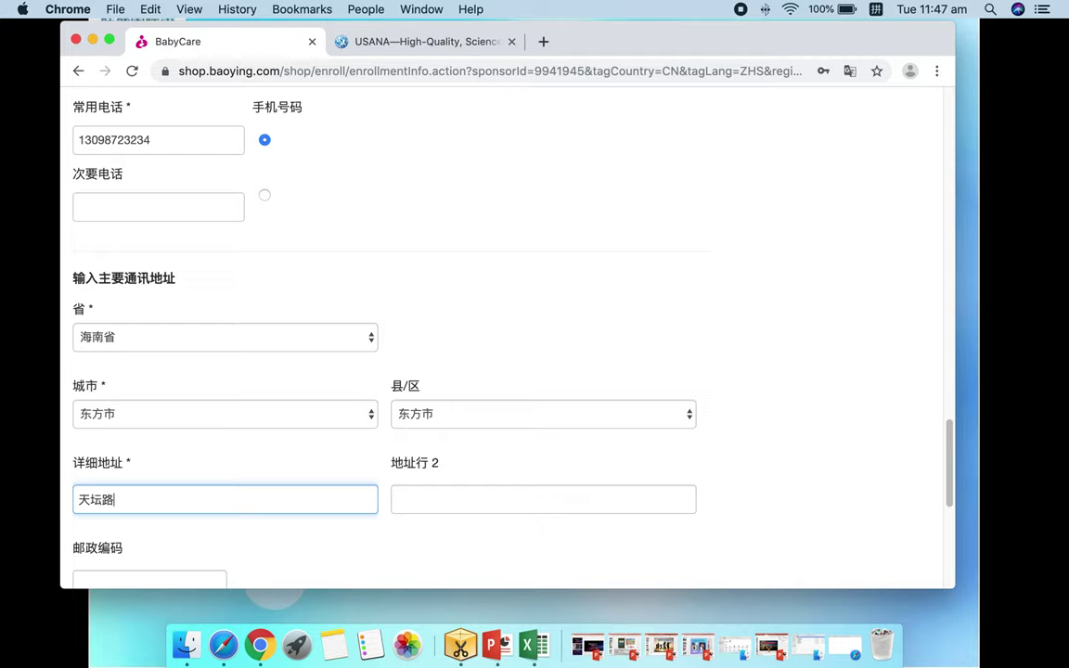
type("123hao")
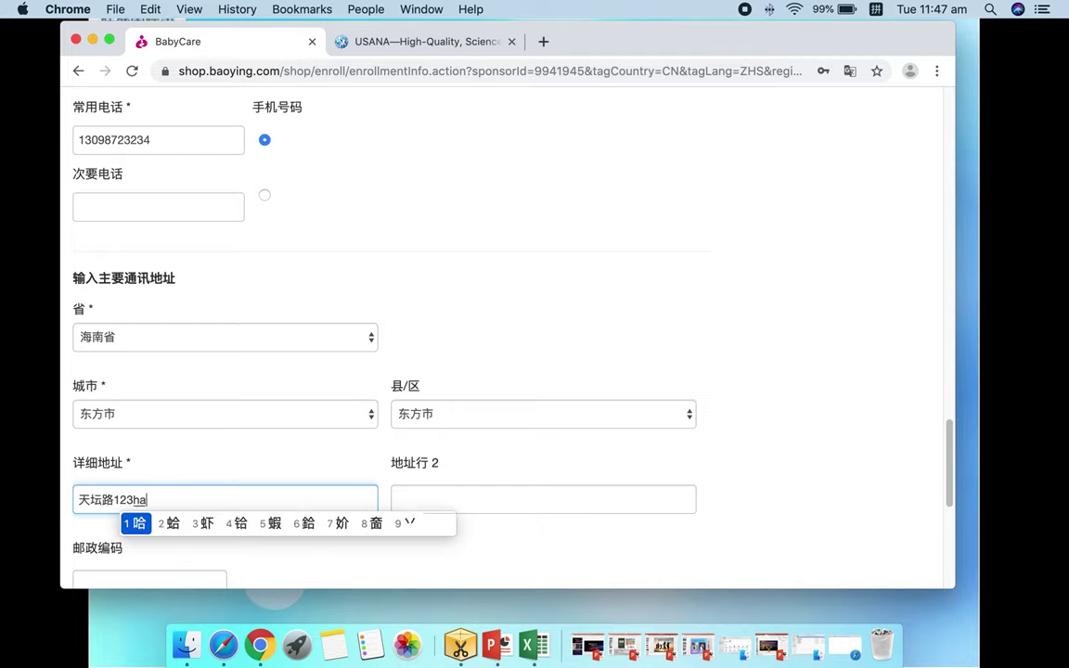
key("space")
type("hao")
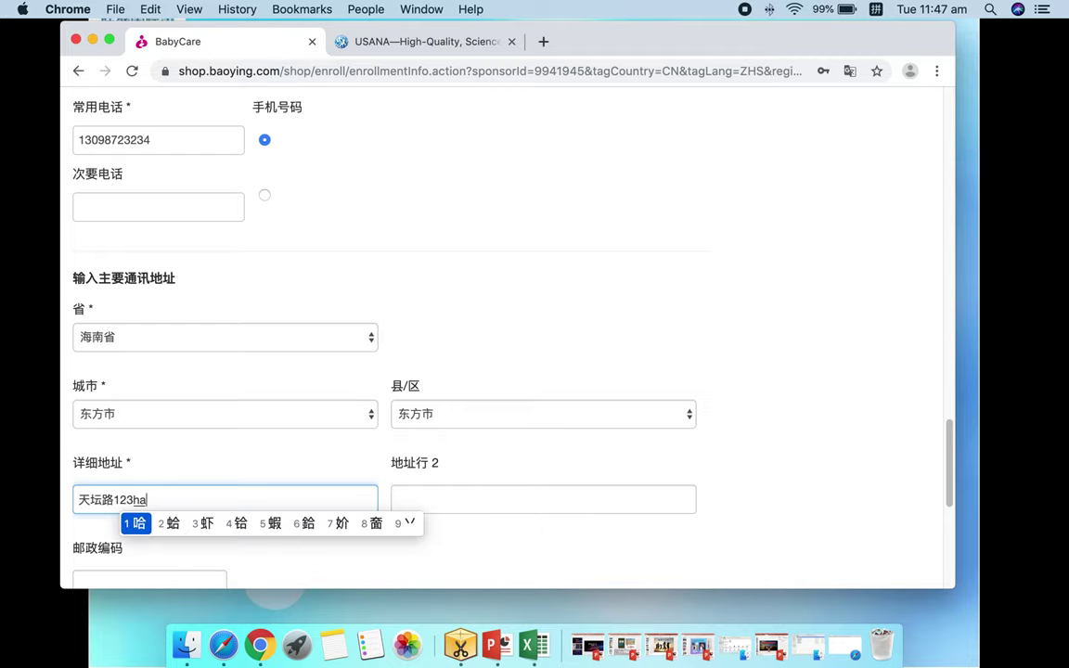
type("3")
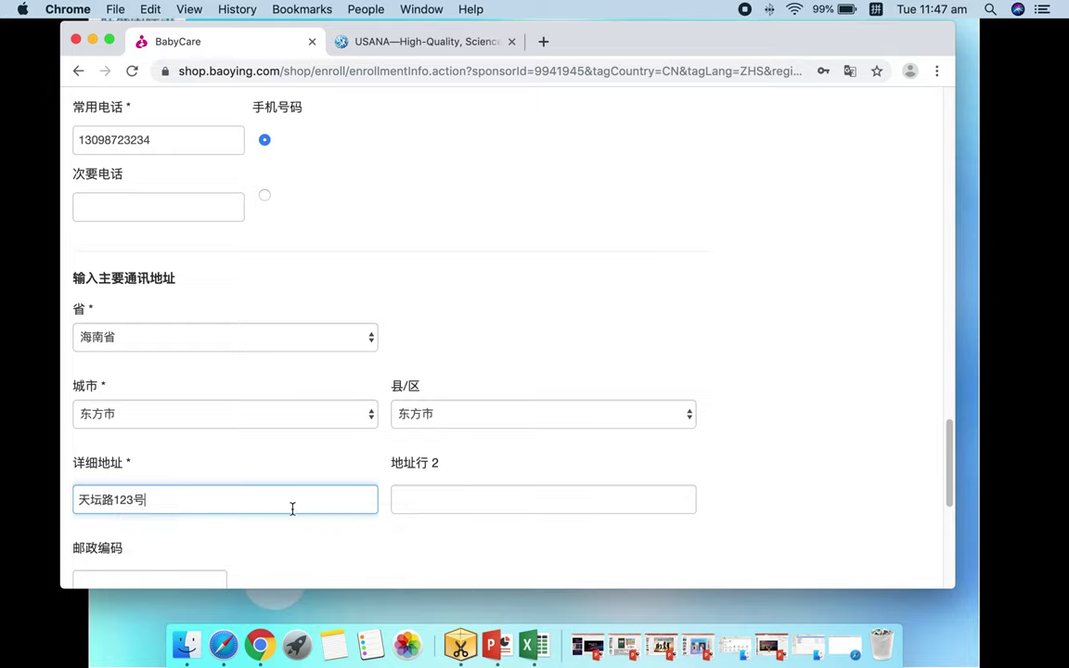
left_click(110, 573)
Enter the postcode and scroll back up to review the completed form
type("2322")
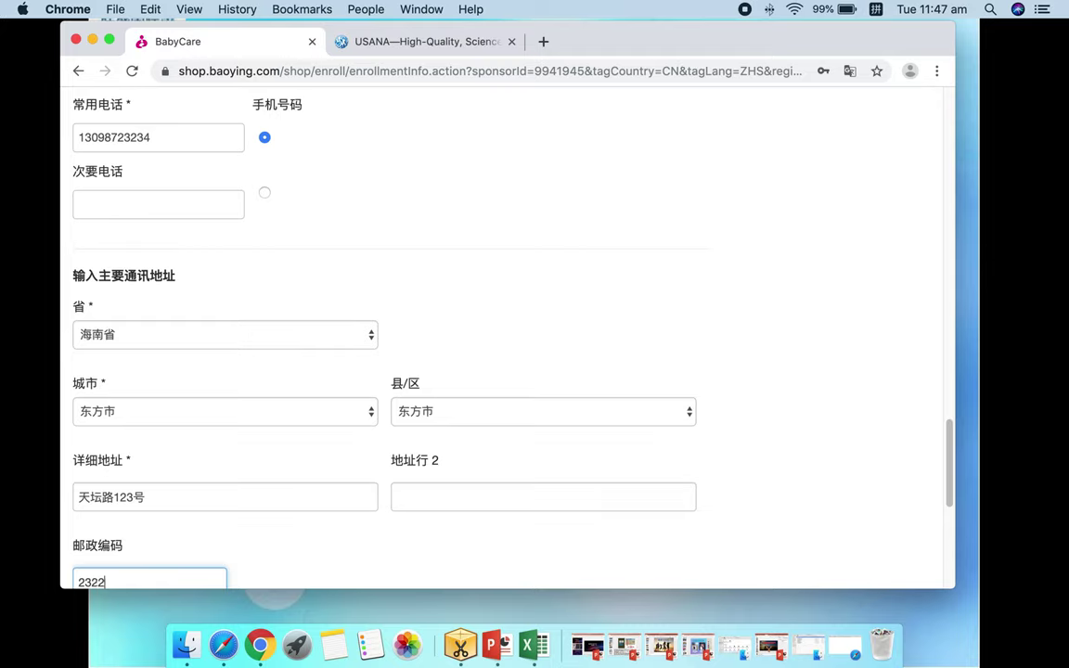
type("2")
scroll(156, 399, "down", 5)
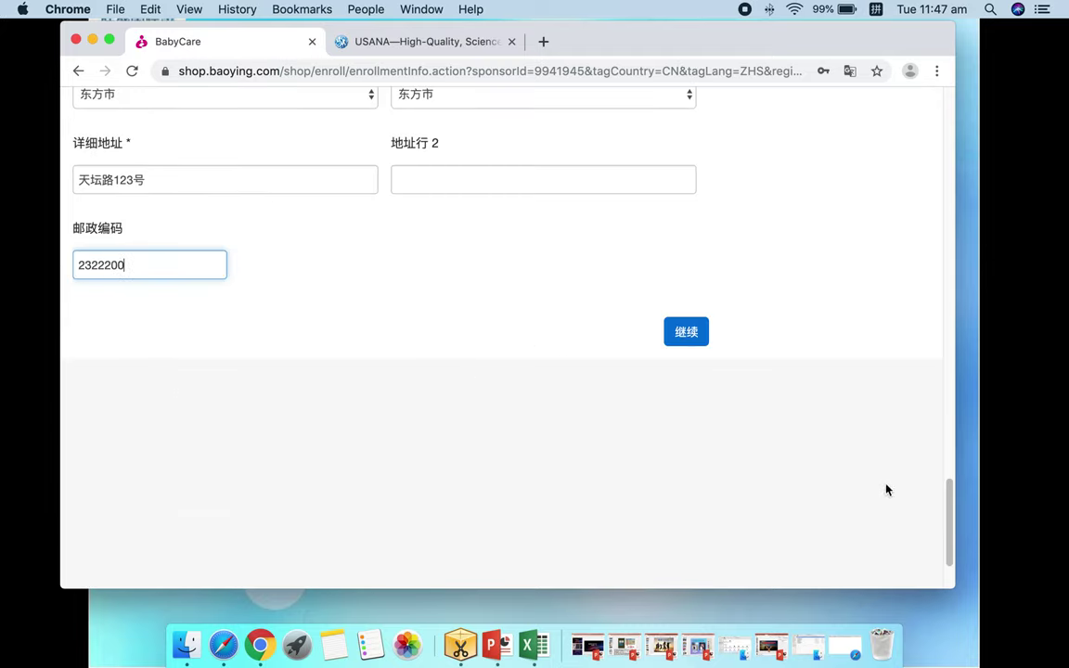
mouse_move(949, 518)
left_mouse_down()
mouse_move(925, 171)
mouse_move(962, 507)
left_mouse_up()
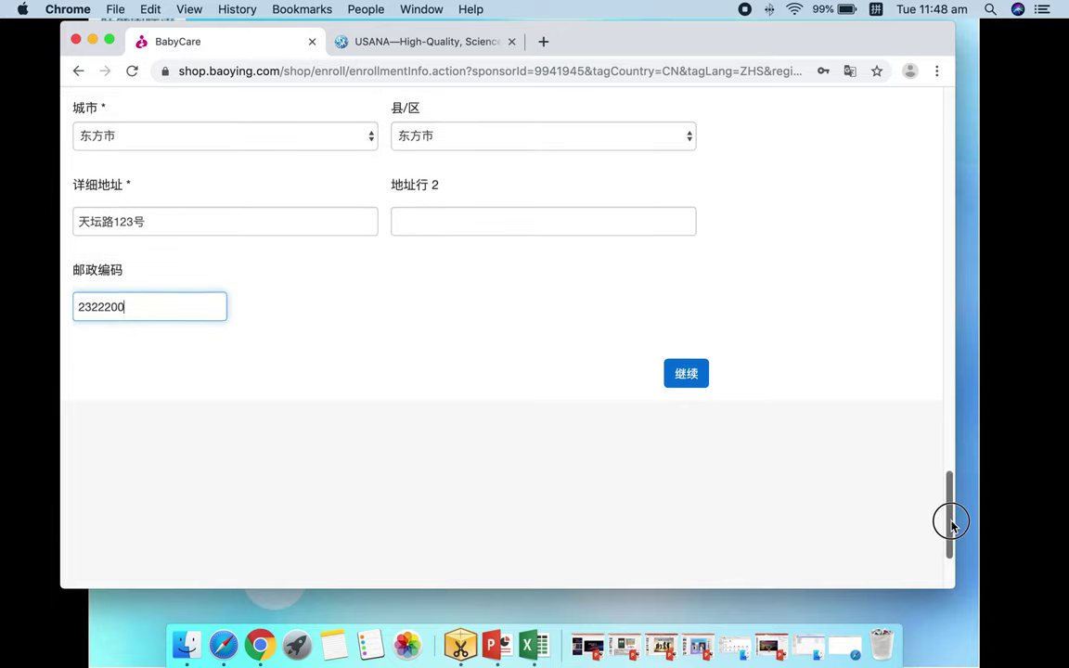
left_click_drag(951, 524, 979, 227)
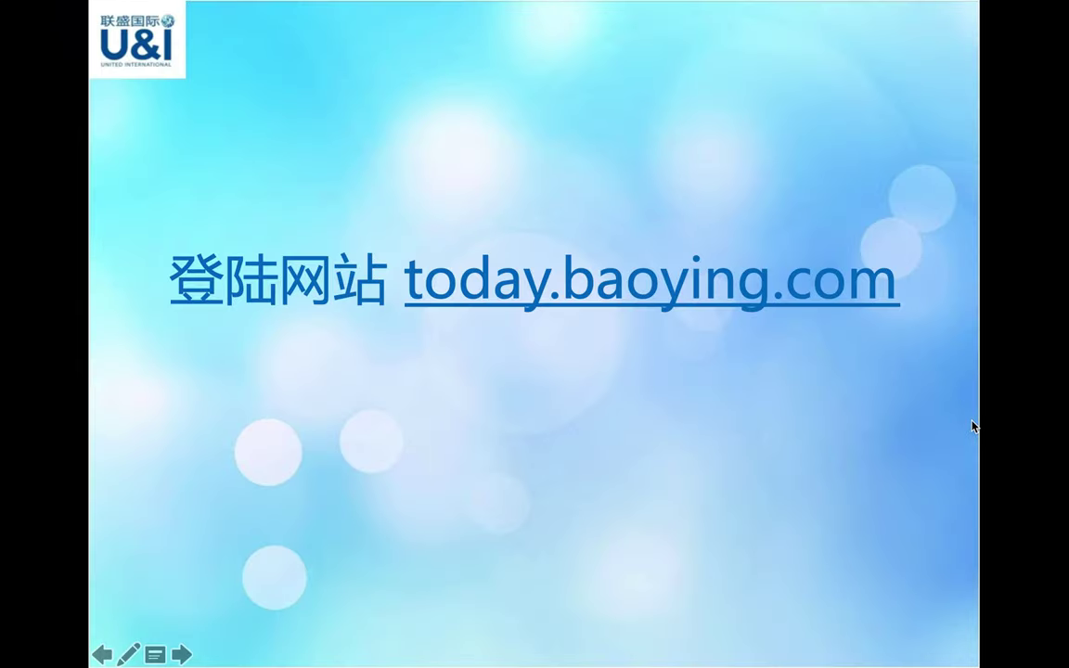
Advance the PowerPoint slideshow to the 有钱、有闲、有健康 slide
left_click(971, 425)
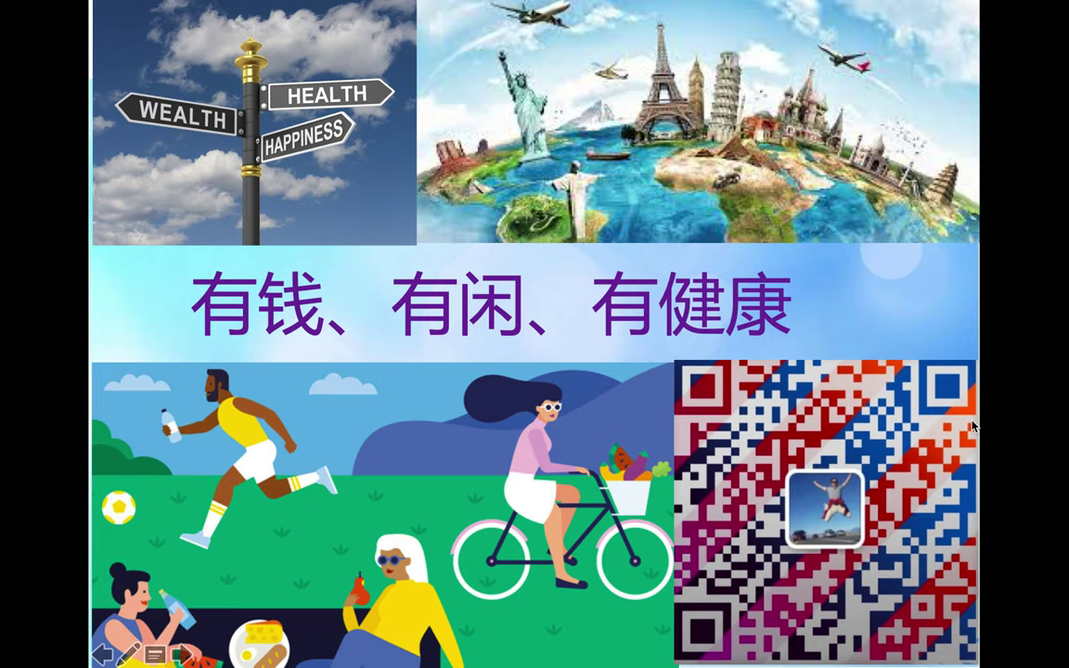